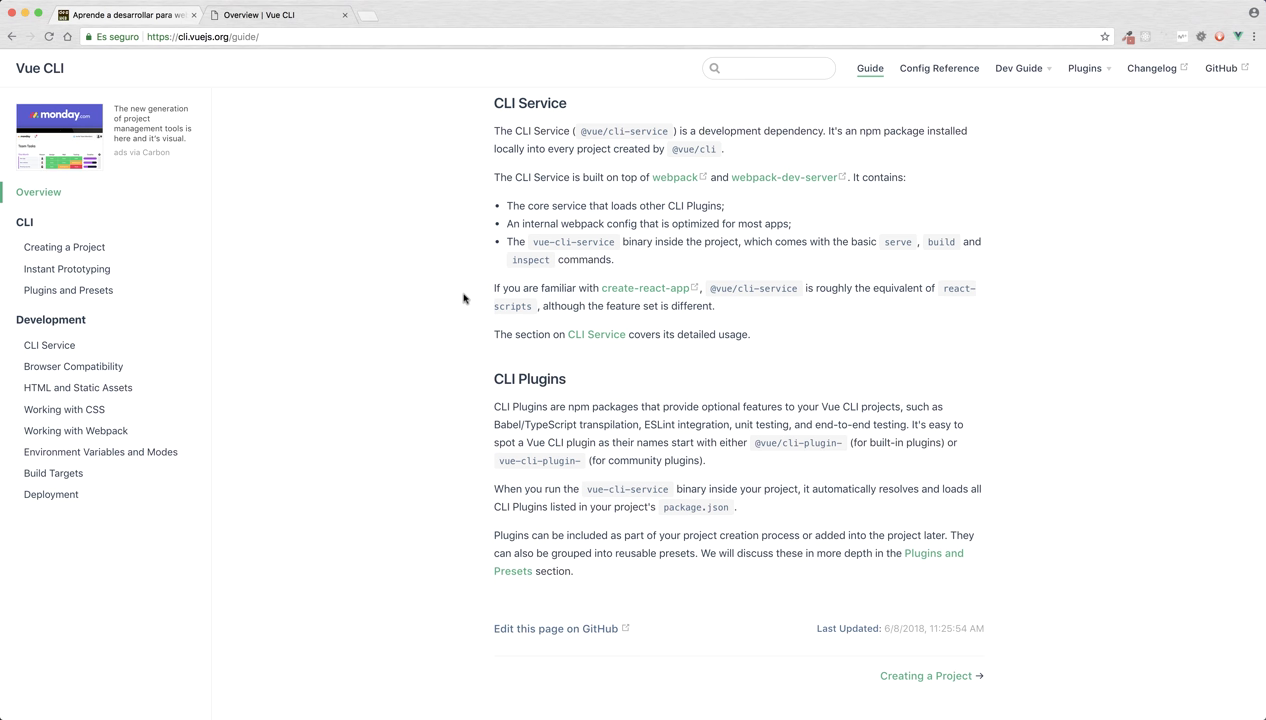
# Open the Creating a Project guide page and review its installation, vue create and vue ui commands
pyautogui.click(908, 676)
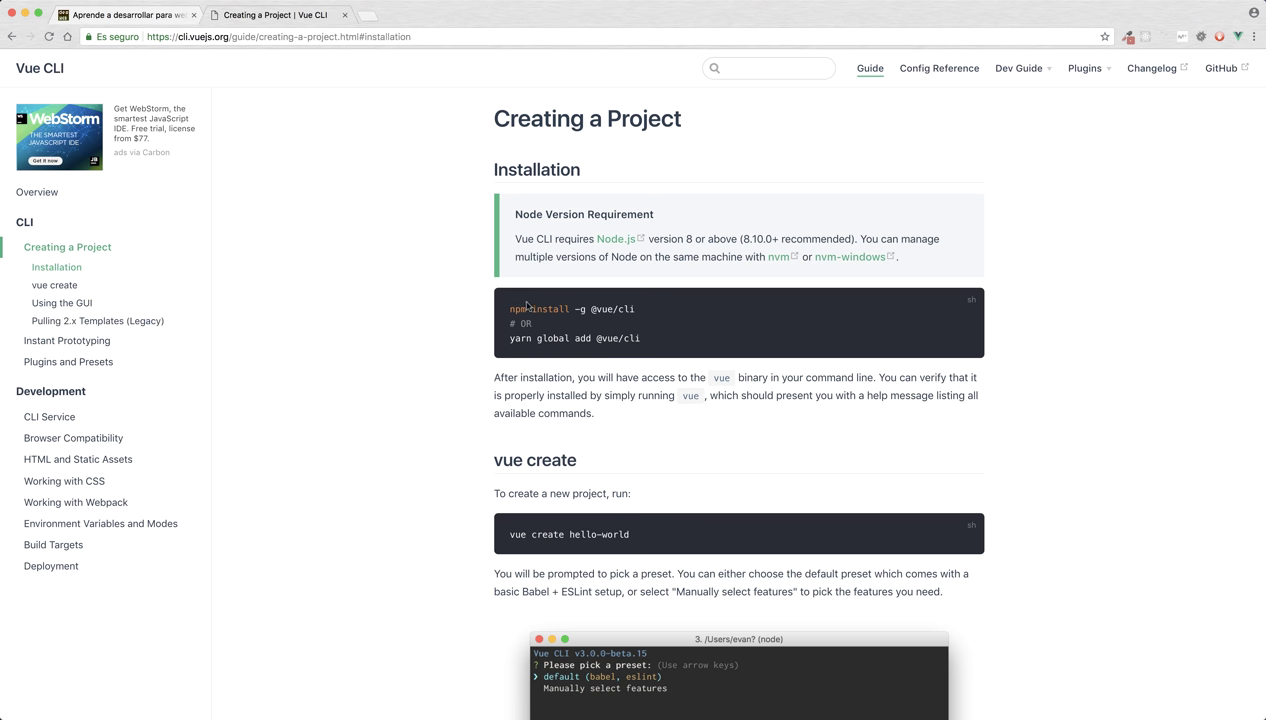
pyautogui.moveTo(509, 309); pyautogui.dragTo(500, 340)
pyautogui.click(459, 325)
pyautogui.scroll(-1, 512, 545)
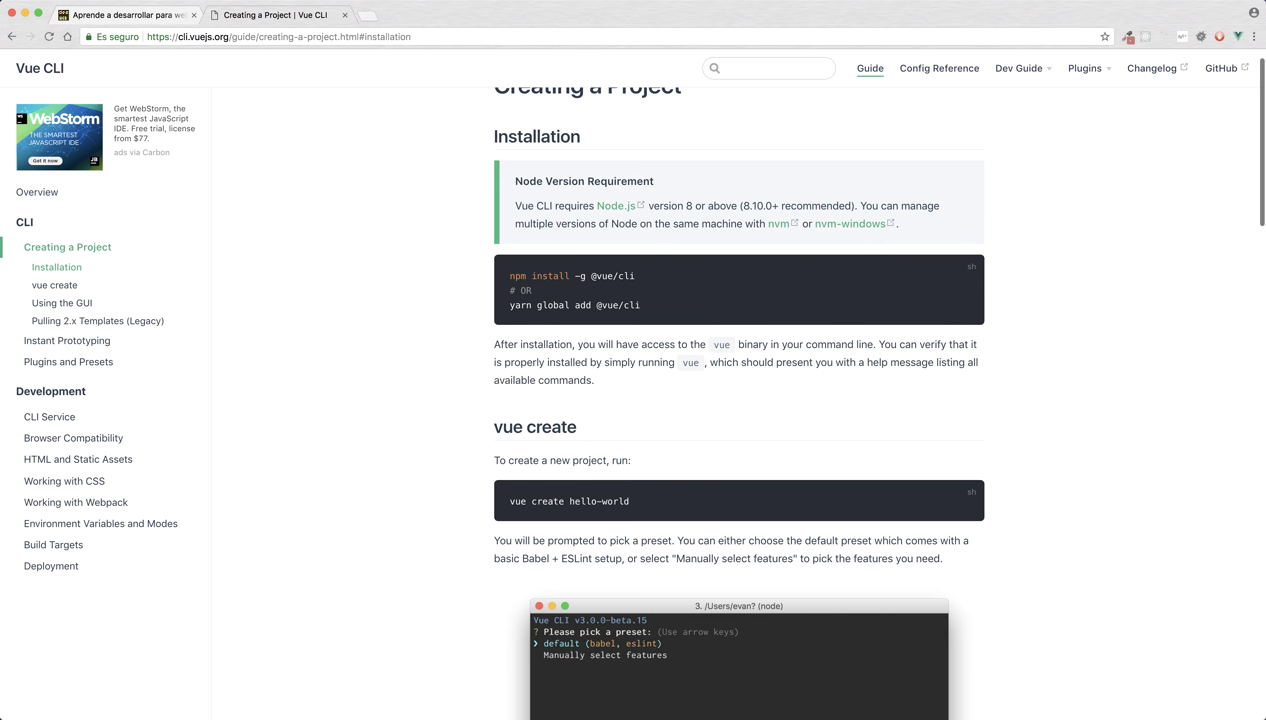
pyautogui.moveTo(507, 507); pyautogui.dragTo(562, 501)
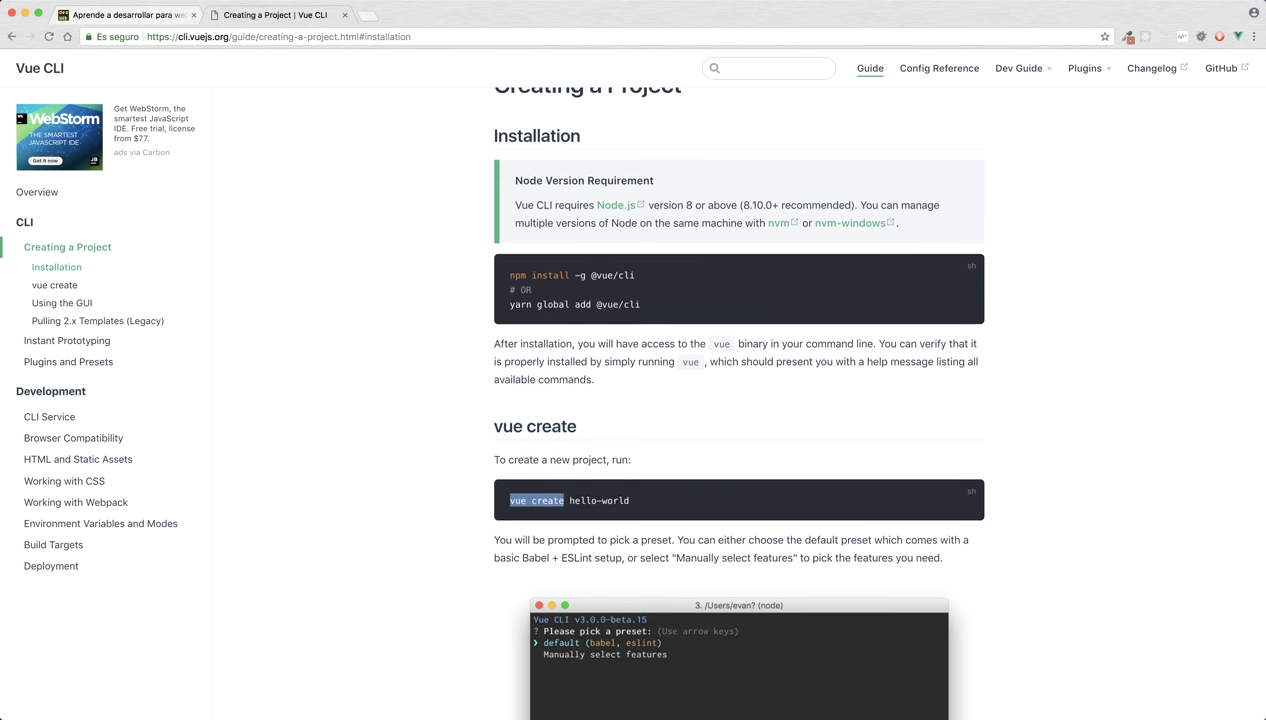
pyautogui.scroll(-5, 509, 491)
pyautogui.scroll(-9, 509, 491)
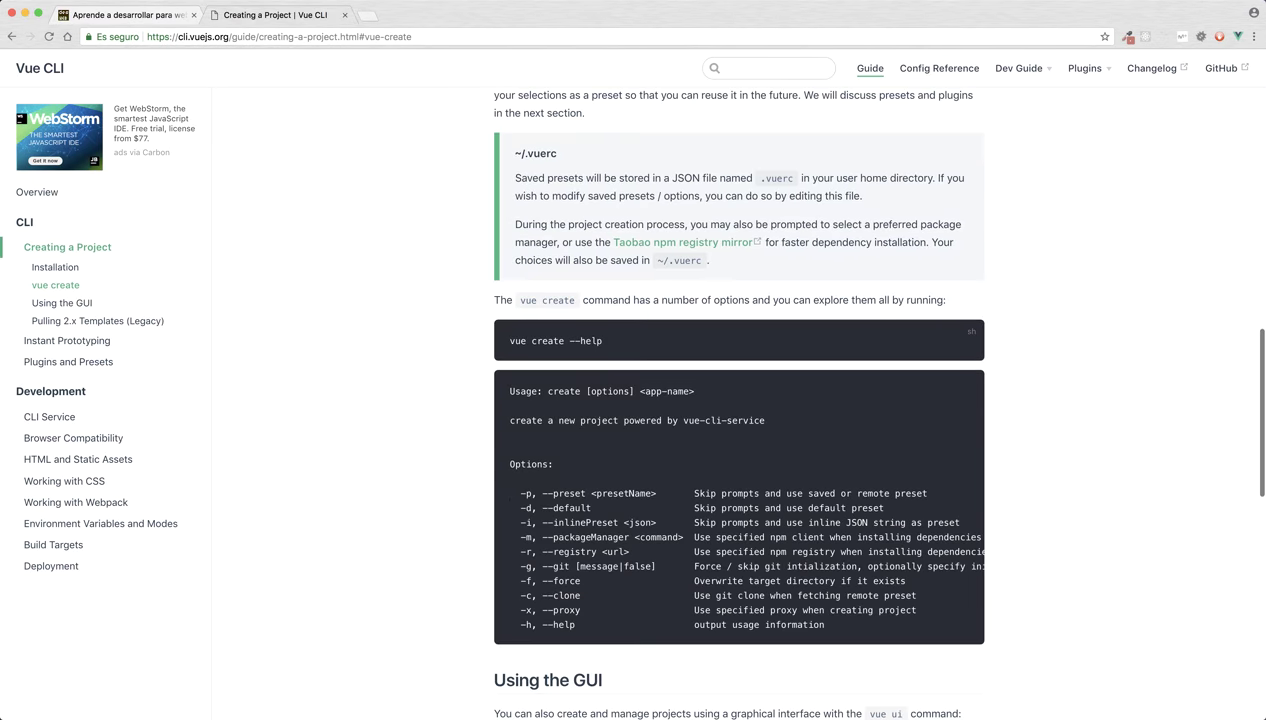
pyautogui.scroll(-2, 509, 491)
pyautogui.moveTo(505, 398); pyautogui.dragTo(570, 400)
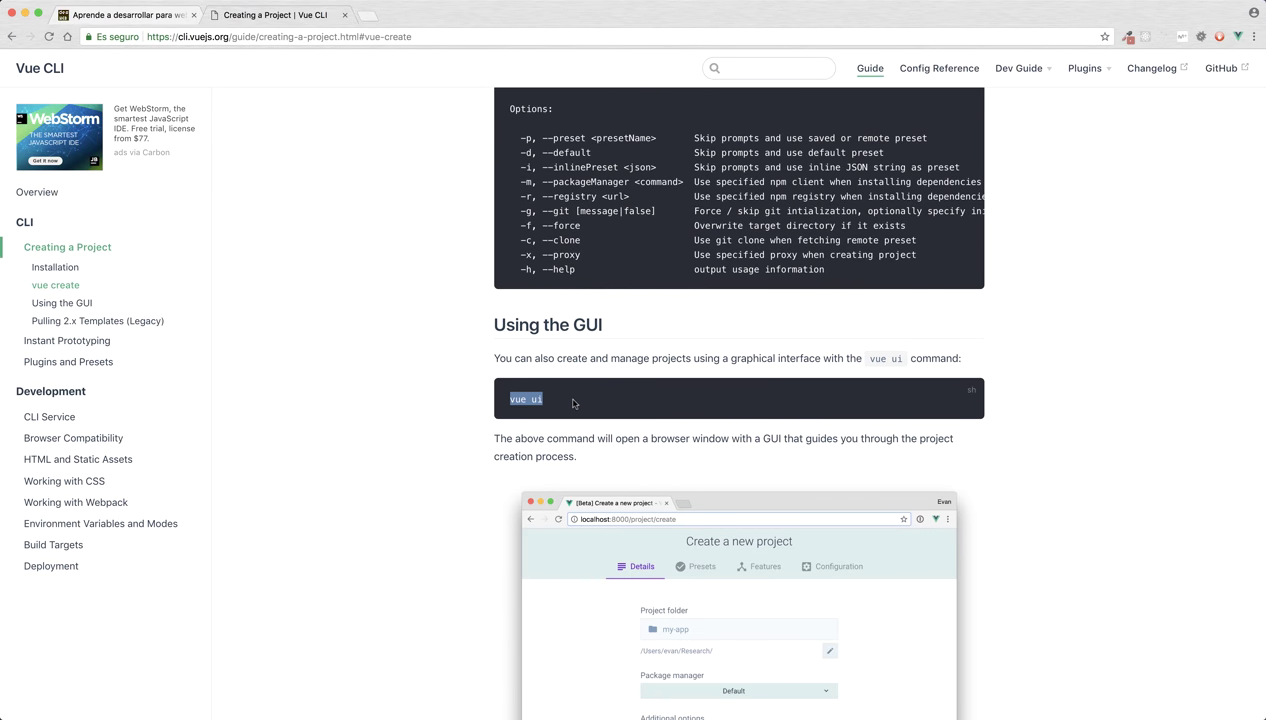
pyautogui.click(420, 398)
pyautogui.scroll(2, 419, 400)
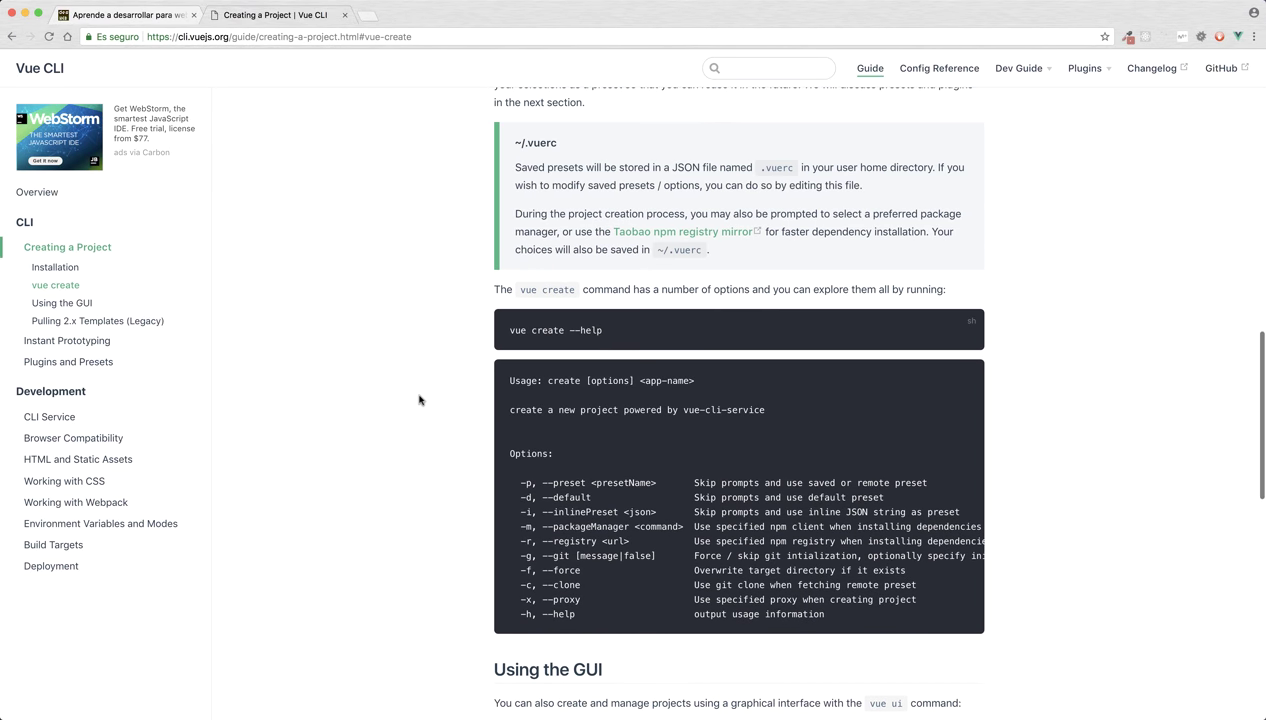
pyautogui.scroll(-1, 419, 400)
pyautogui.moveTo(502, 527); pyautogui.dragTo(546, 529)
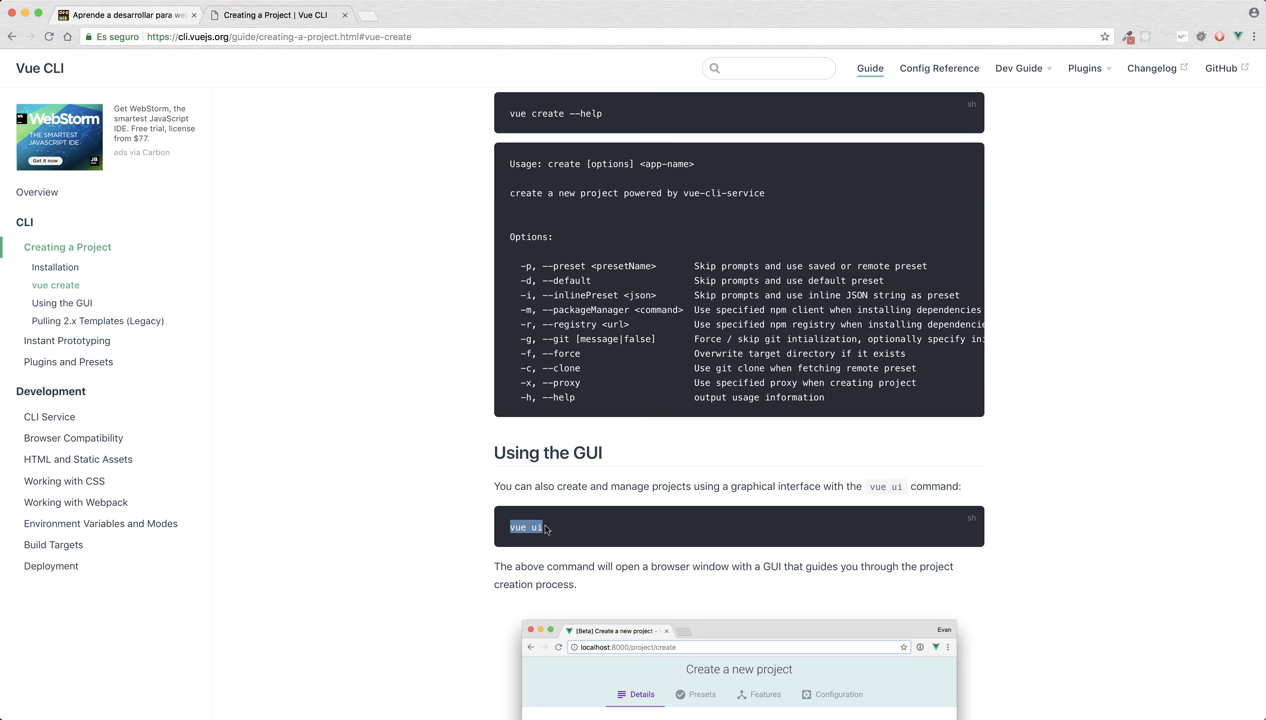
# Switch to the terminal and launch the Vue graphical project manager with the command vue ui
pyautogui.press('super+Tab')
pyautogui.press('super+Tab')
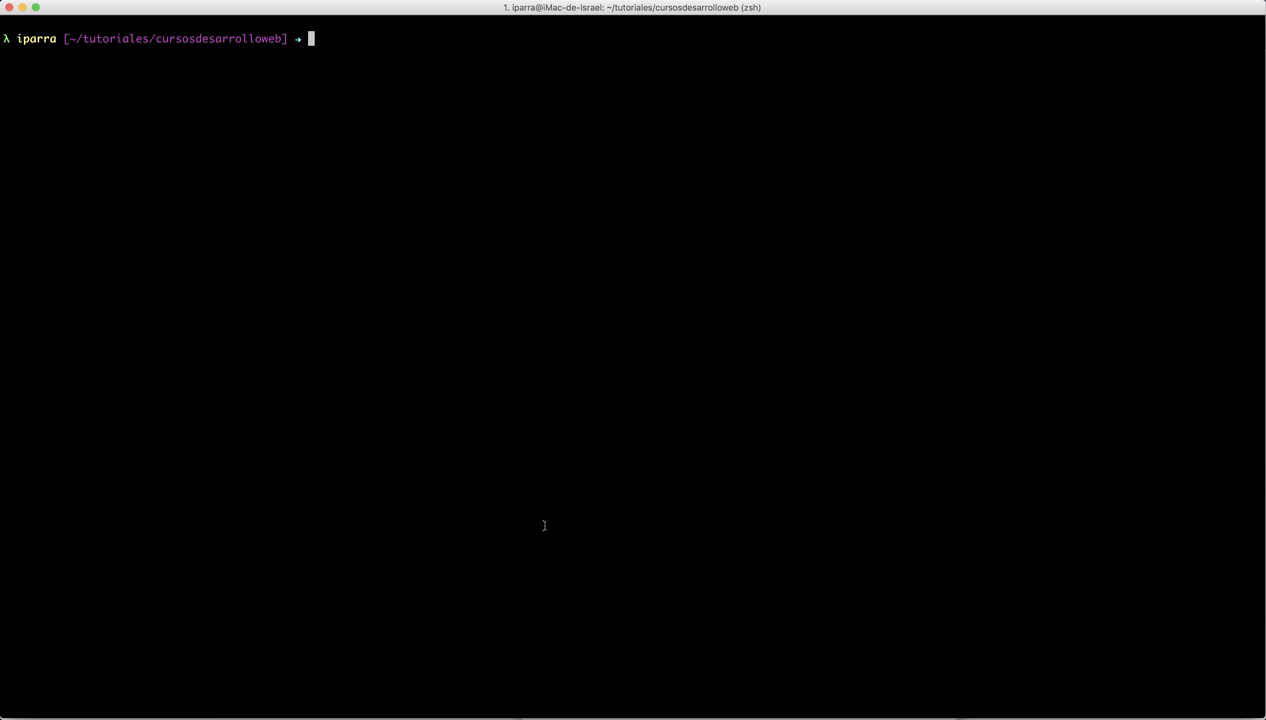
pyautogui.write('vu')
pyautogui.press('BackSpace')
pyautogui.write('ue ui')
pyautogui.press('Return')
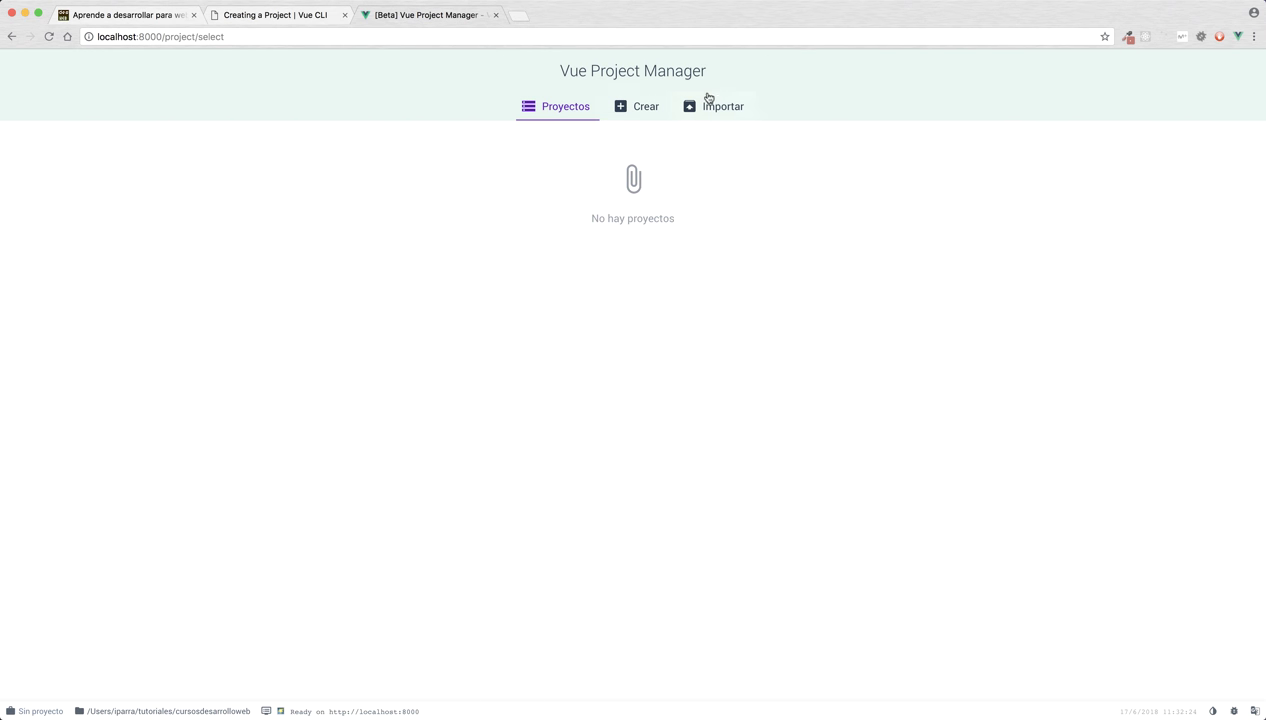
# Start creating a new project inside the vue folder of cursosdesarrolloweb
pyautogui.click(644, 108)
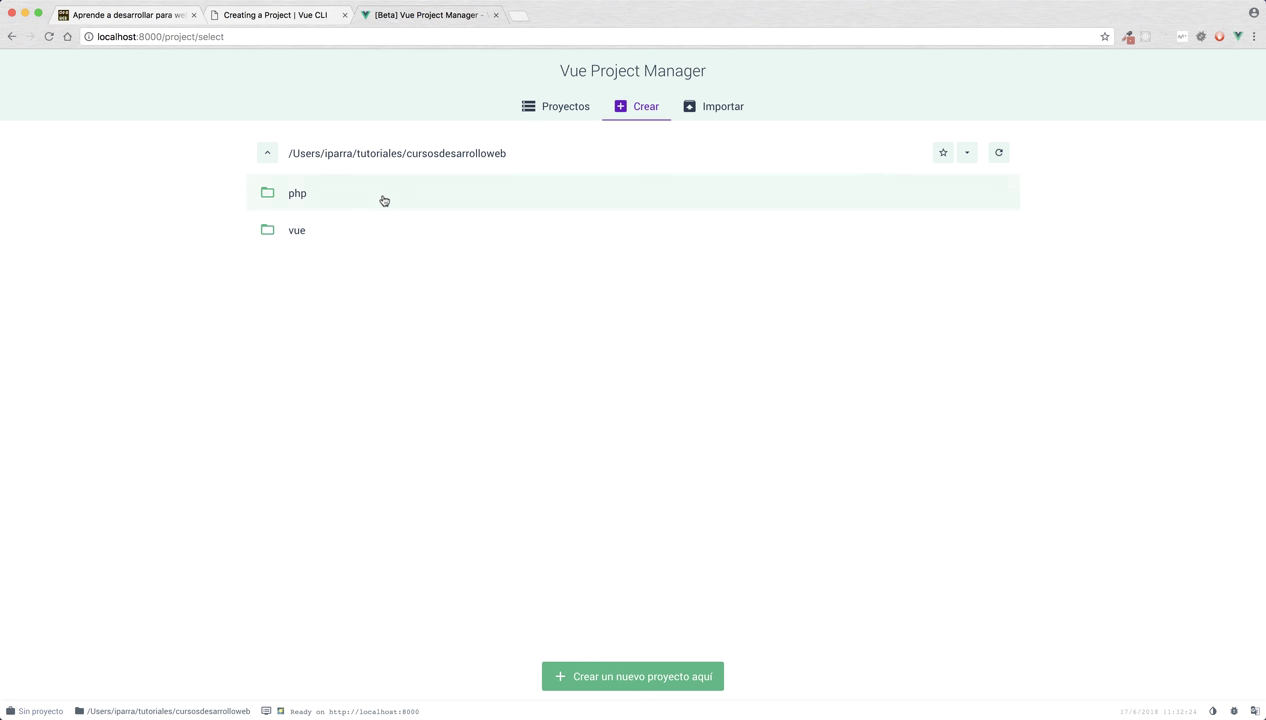
pyautogui.click(297, 236)
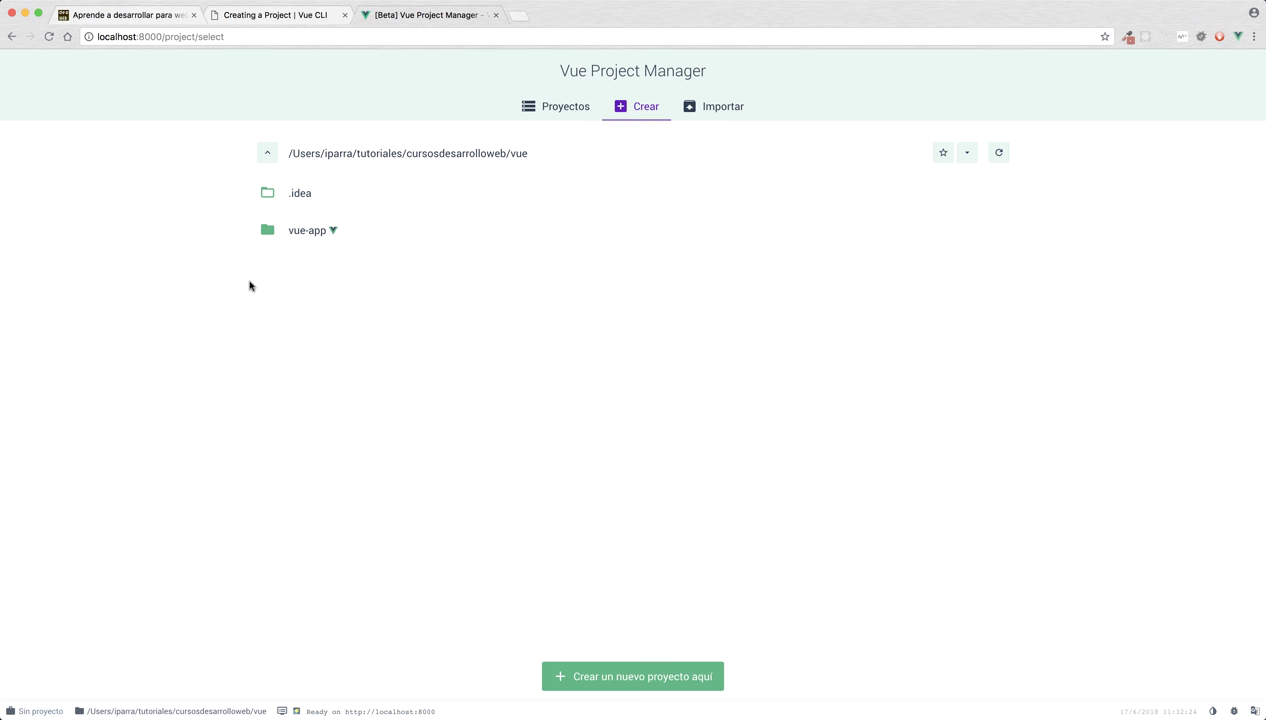
pyautogui.click(619, 678)
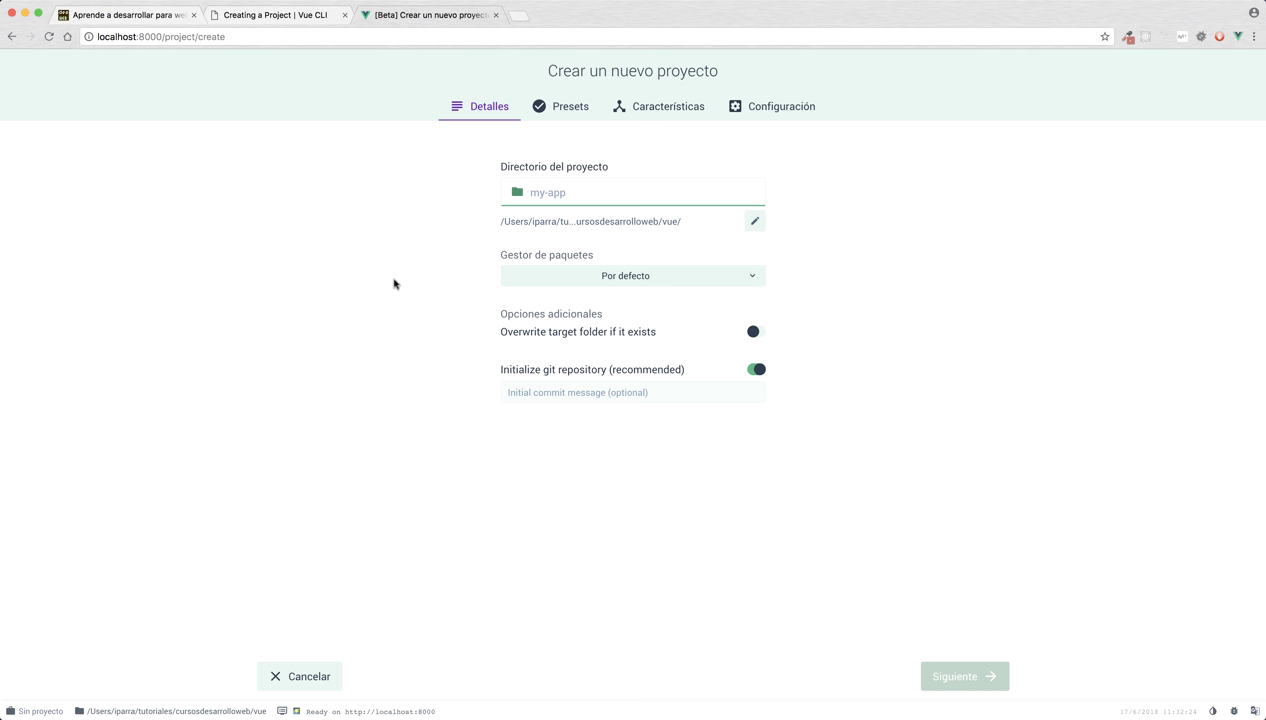
# Name the project folder vue-cli3, choose yarn as package manager, and set the initial commit message to "crear proyecto con vue-cli3"
pyautogui.write('vue-cli3')
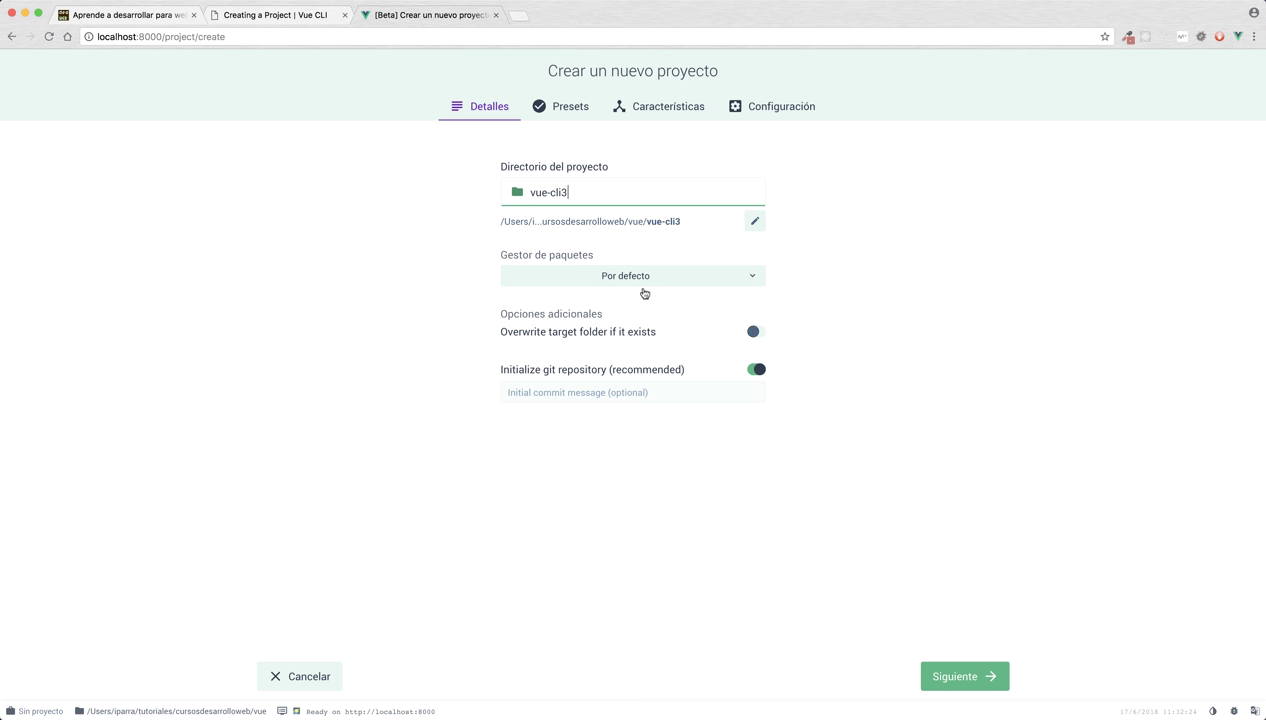
pyautogui.click(673, 276)
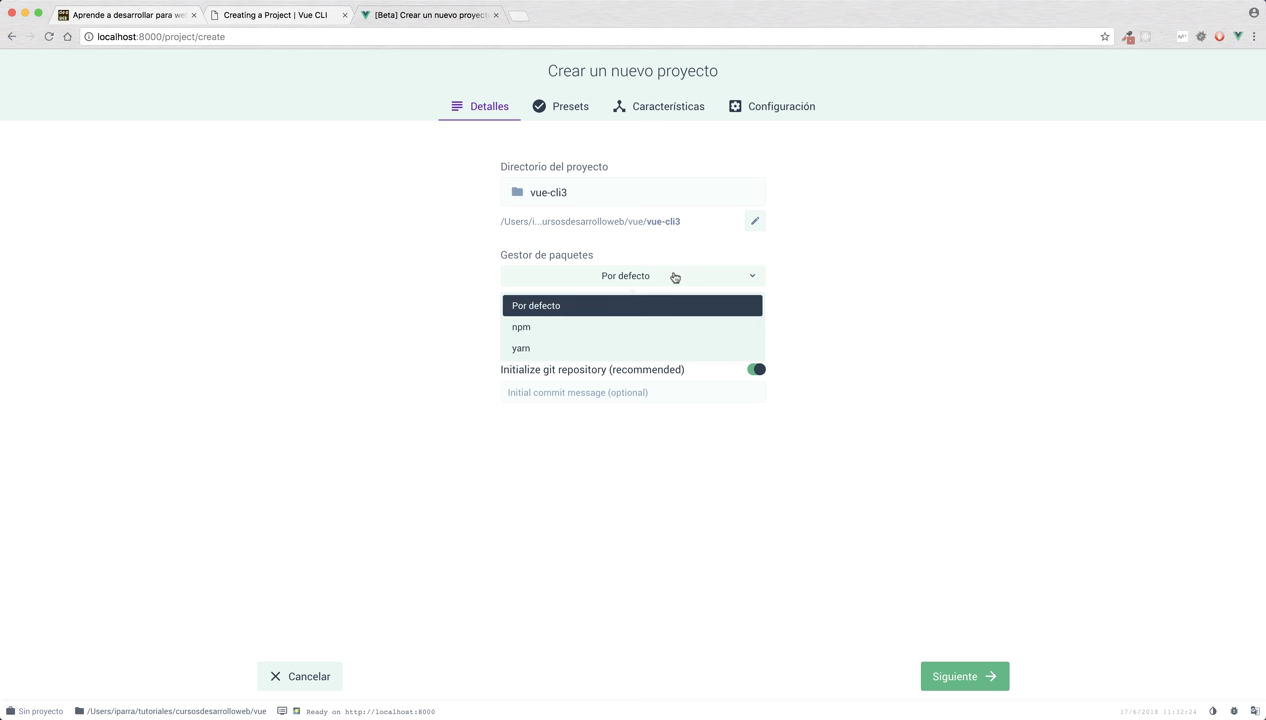
pyautogui.click(530, 350)
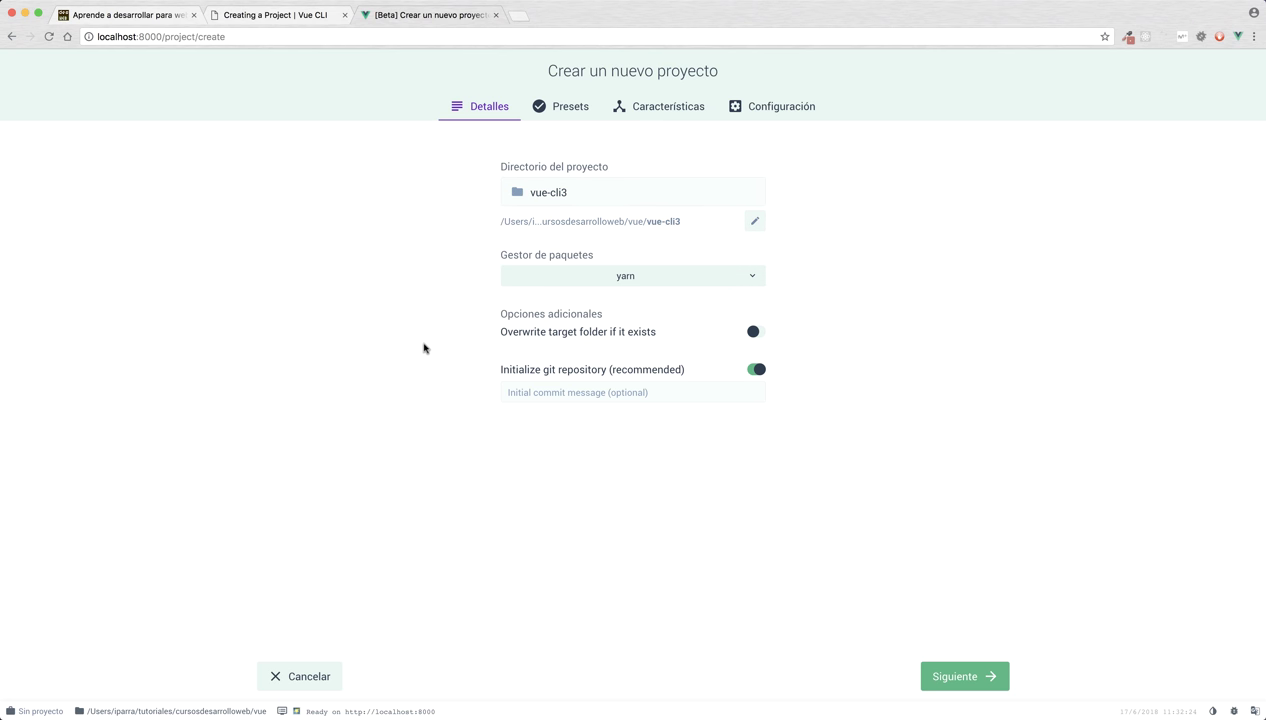
pyautogui.click(630, 391)
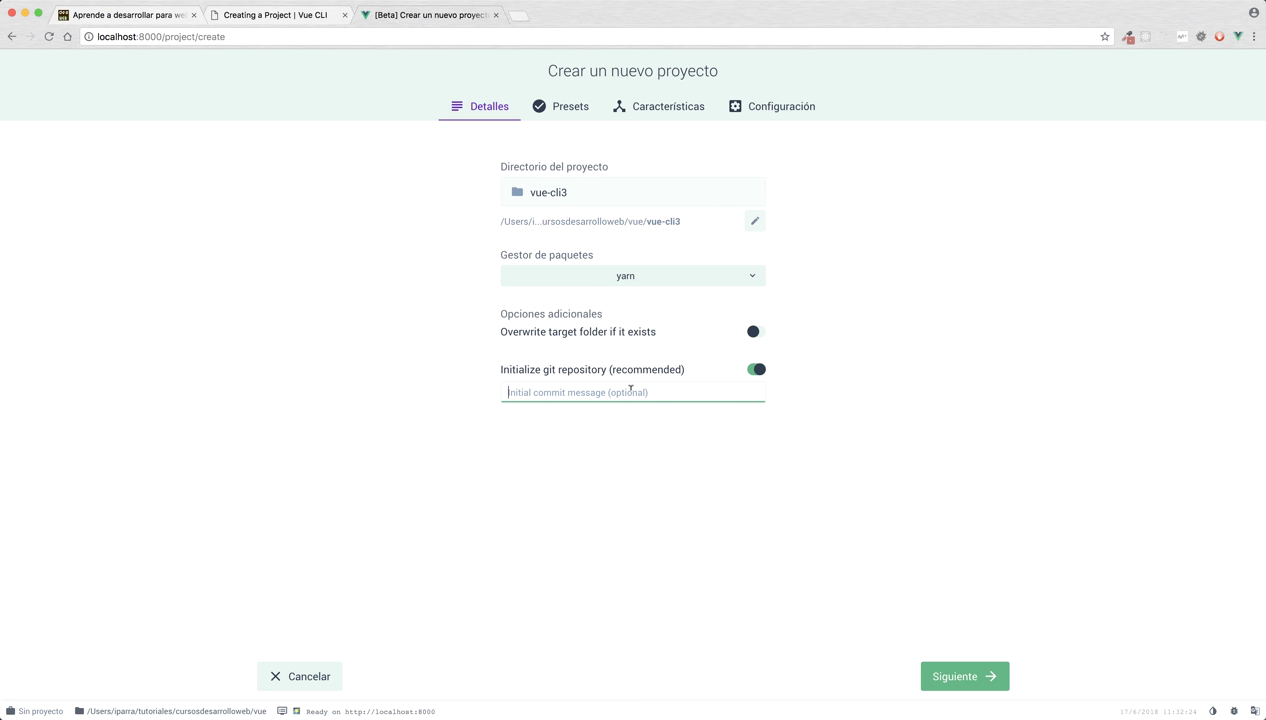
pyautogui.write('crear proyecto con vue-cli3')
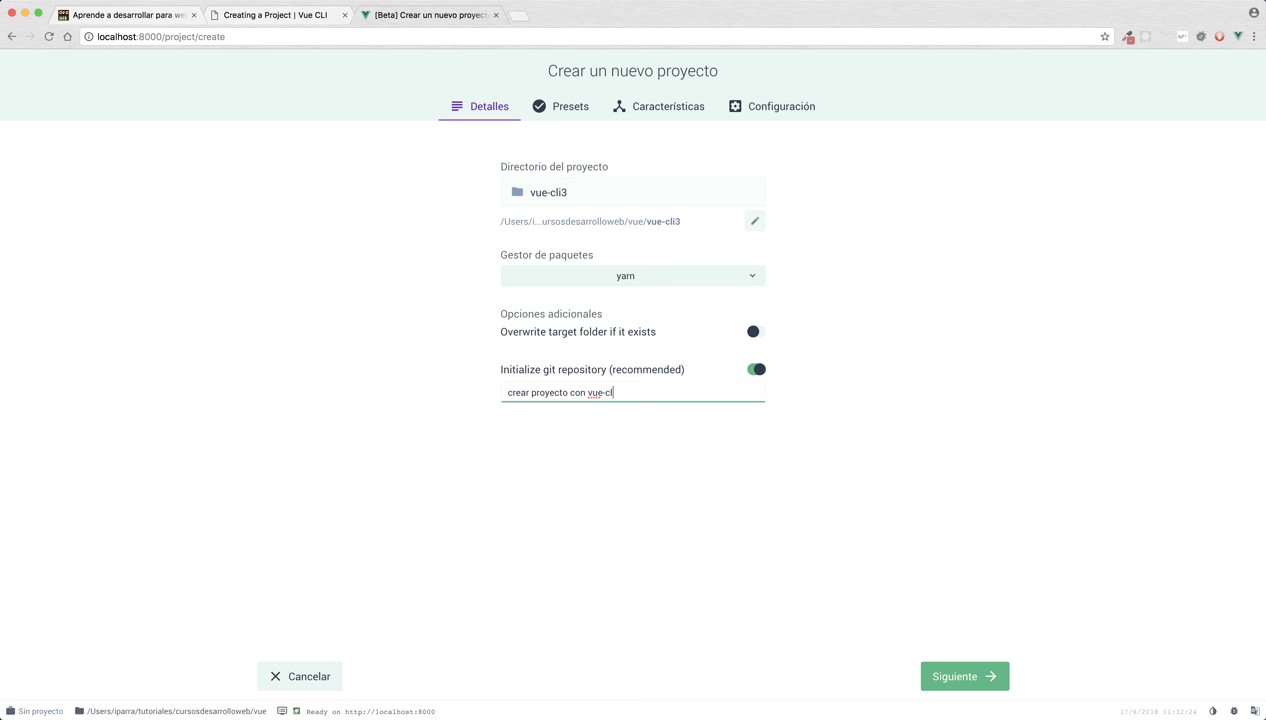
pyautogui.click(962, 676)
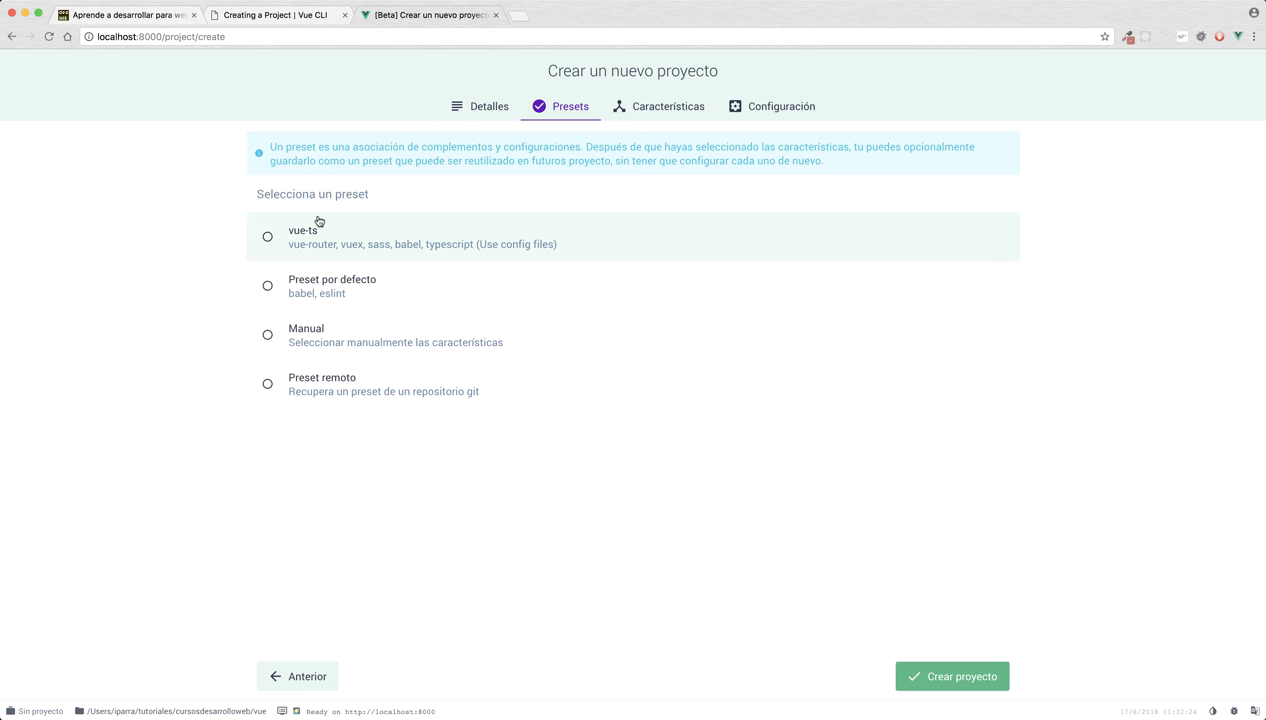
# Choose the Manual preset and enable the Router, Vuex and CSS Pre-processors features for the project
pyautogui.click(340, 338)
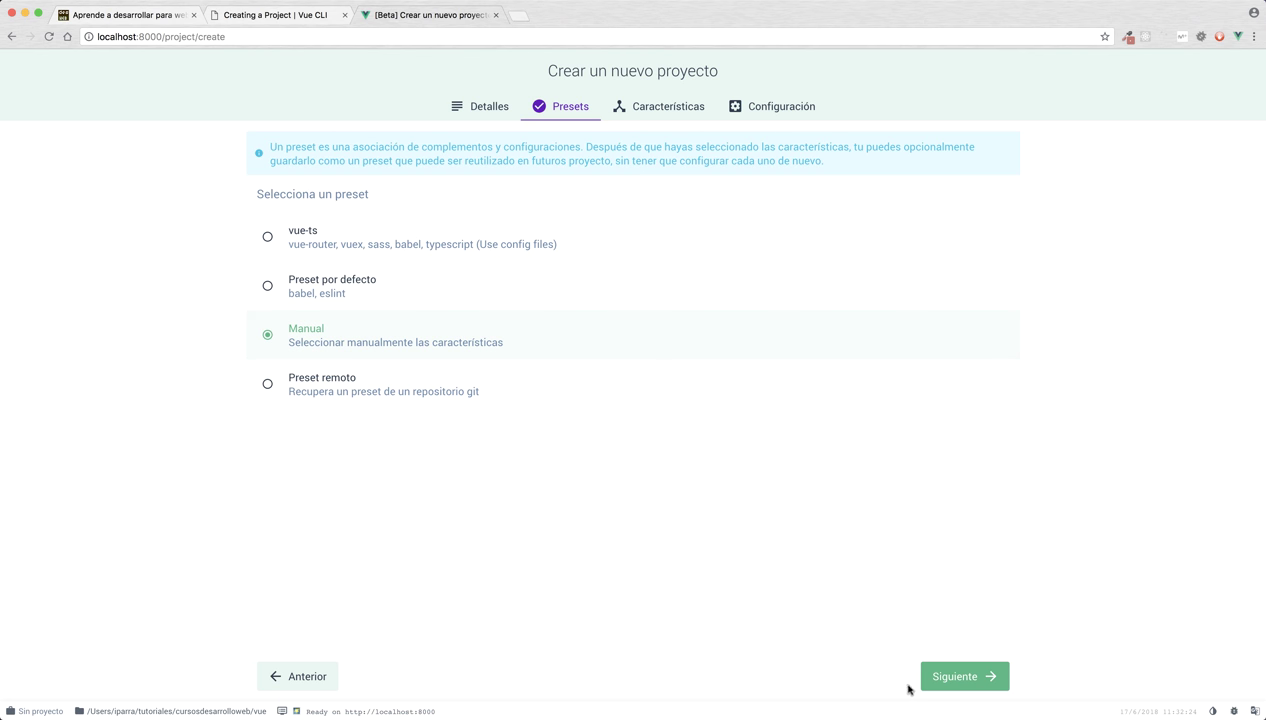
pyautogui.click(955, 677)
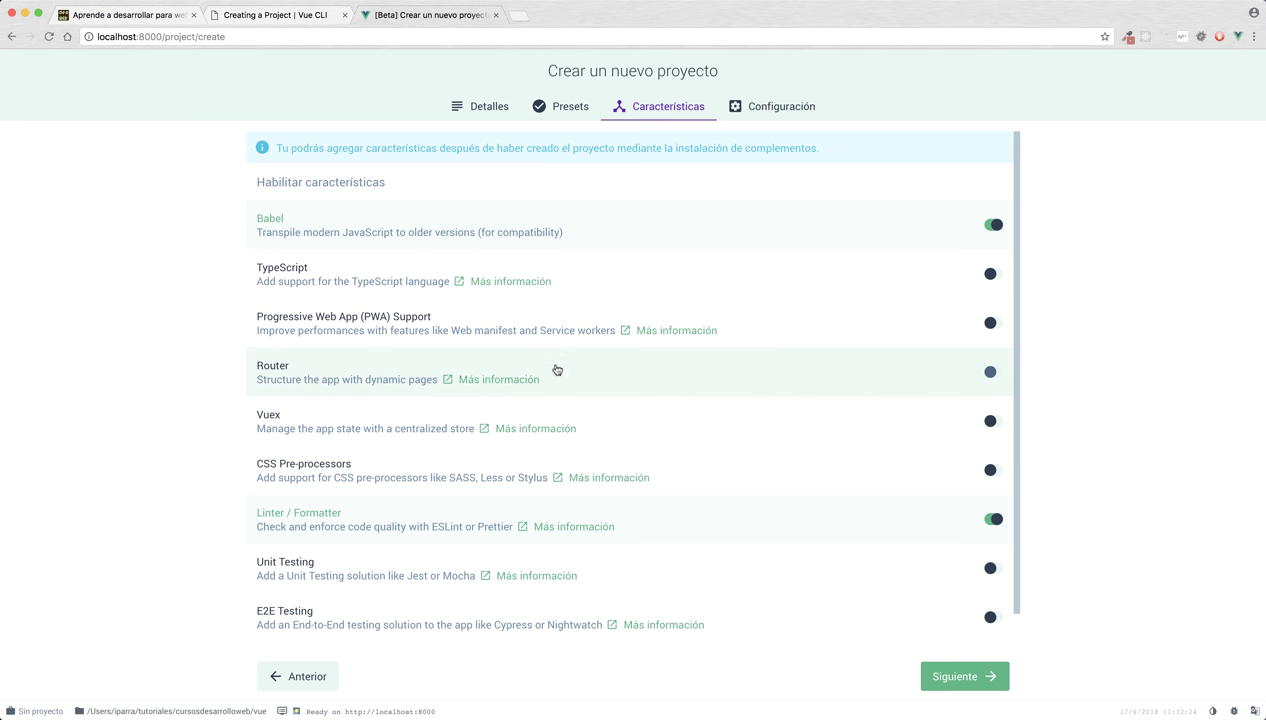
pyautogui.click(990, 372)
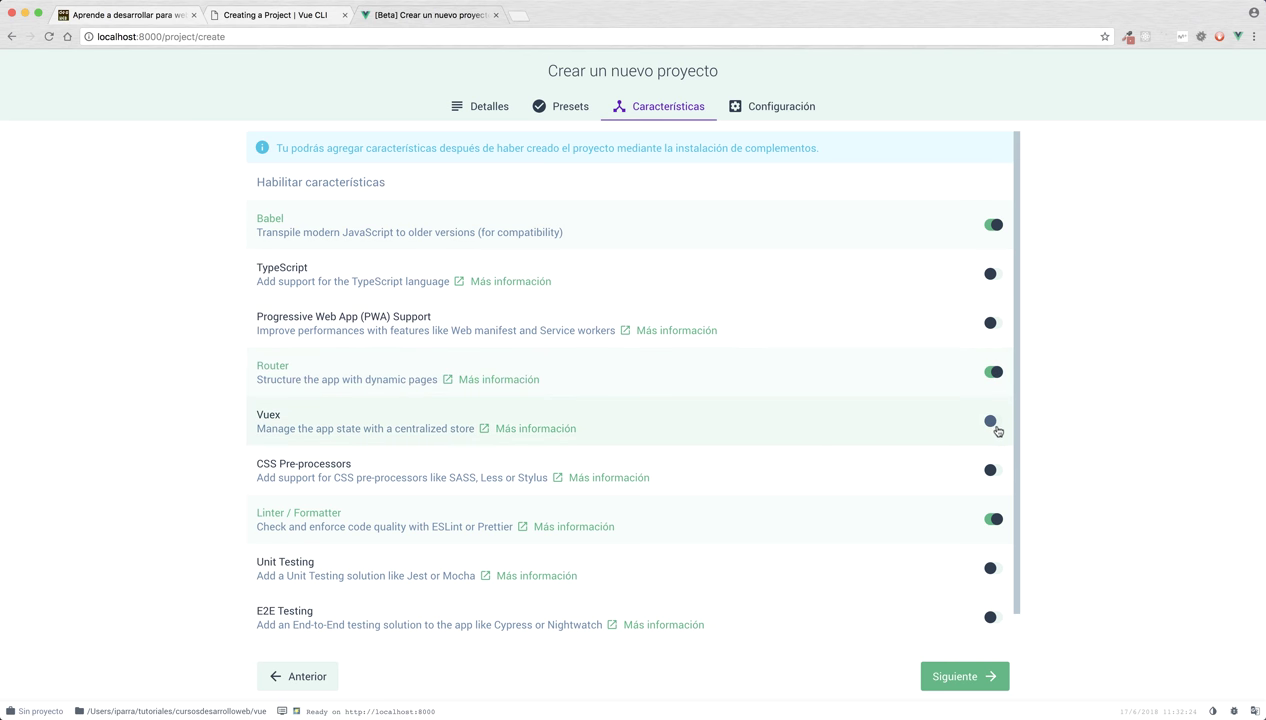
pyautogui.click(991, 422)
pyautogui.click(990, 470)
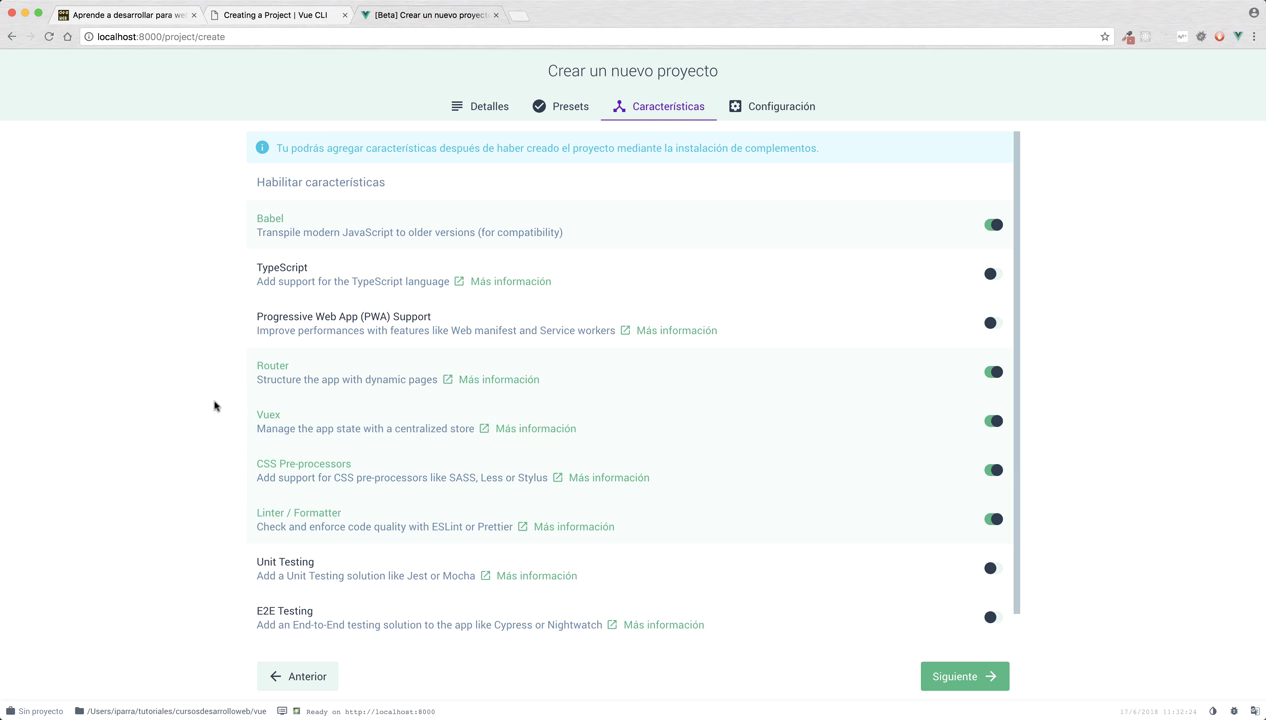
pyautogui.scroll(-1, 339, 452)
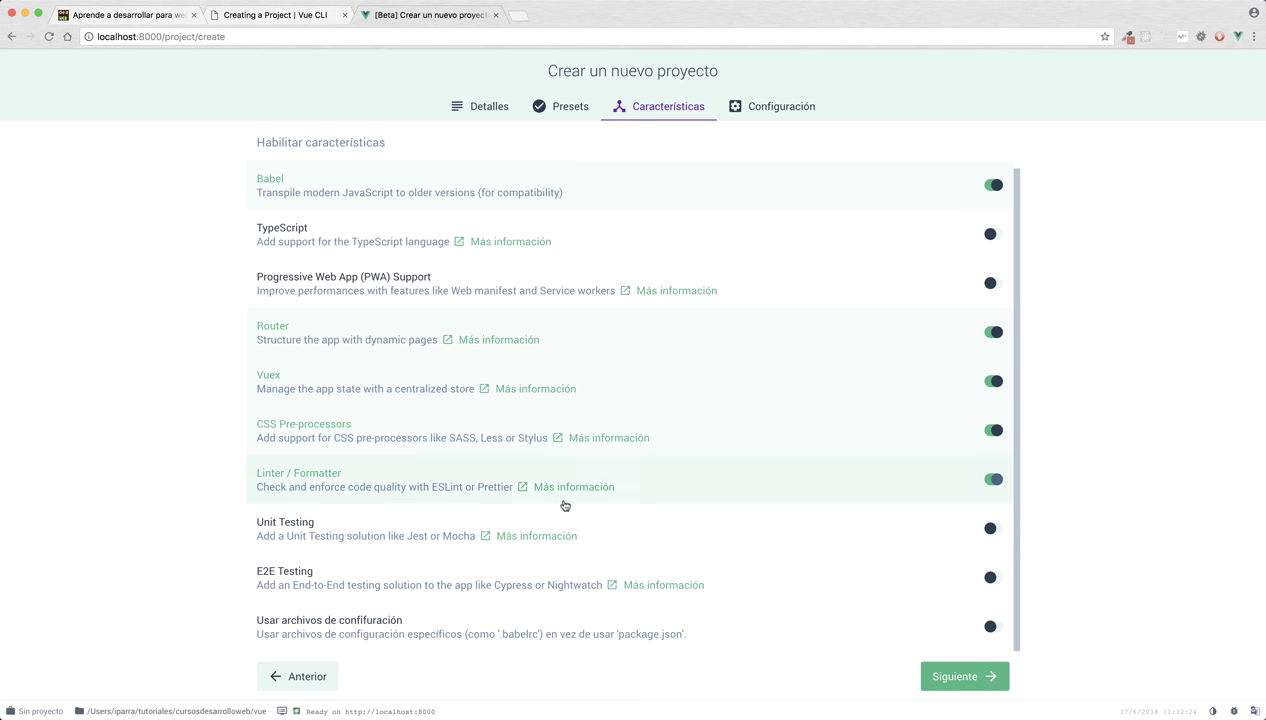
pyautogui.click(985, 677)
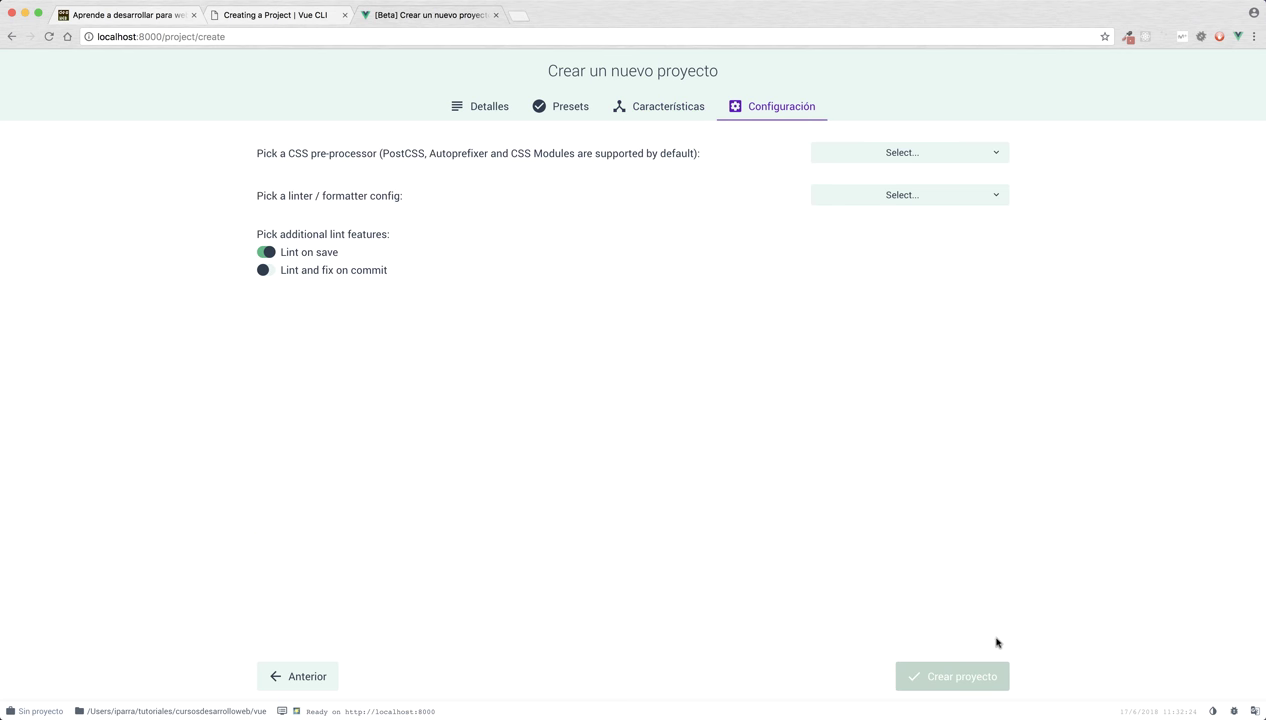
# Set the CSS pre-processor to SCSS/SASS and the linter config to ESLint with error prevention only
pyautogui.click(880, 156)
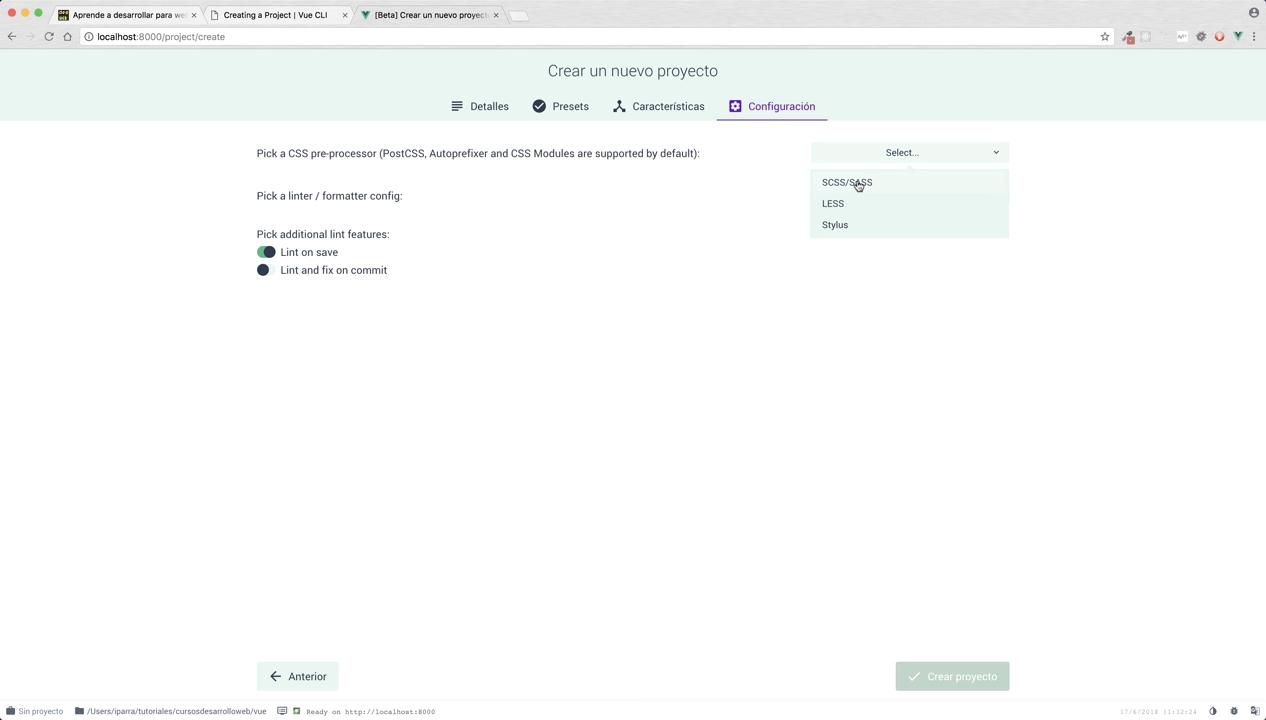
pyautogui.click(858, 184)
pyautogui.click(900, 194)
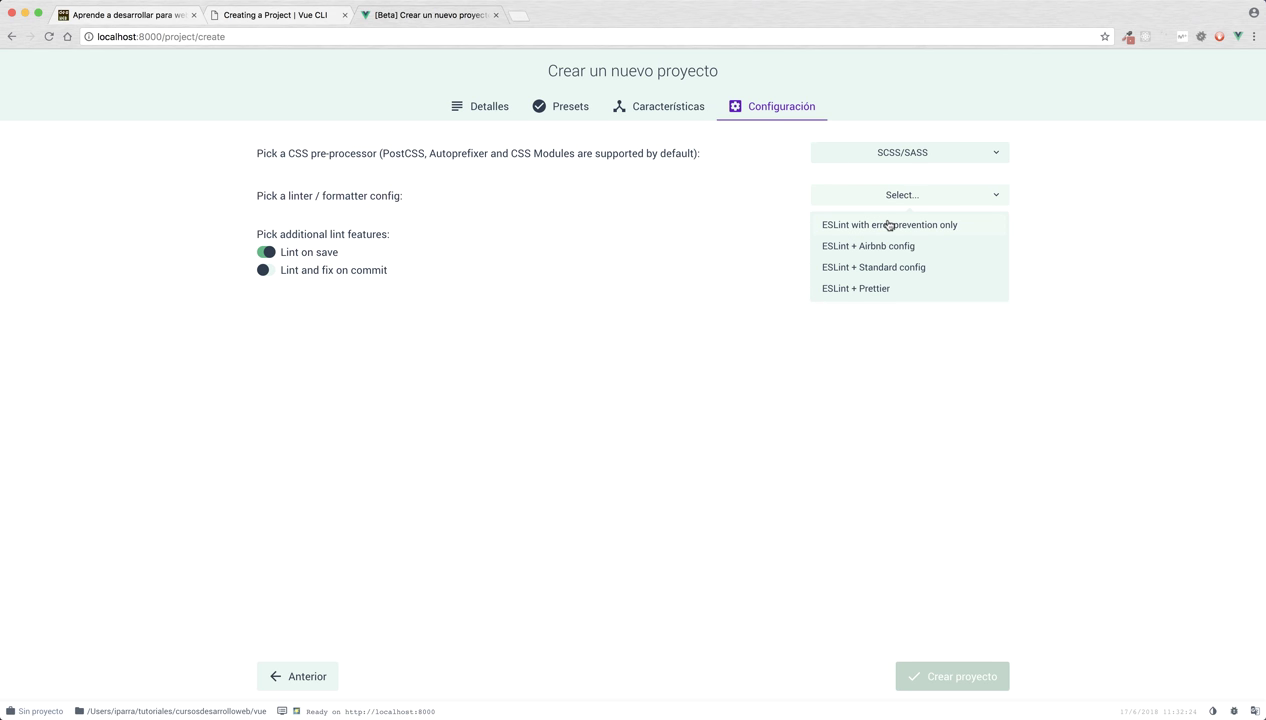
pyautogui.click(885, 225)
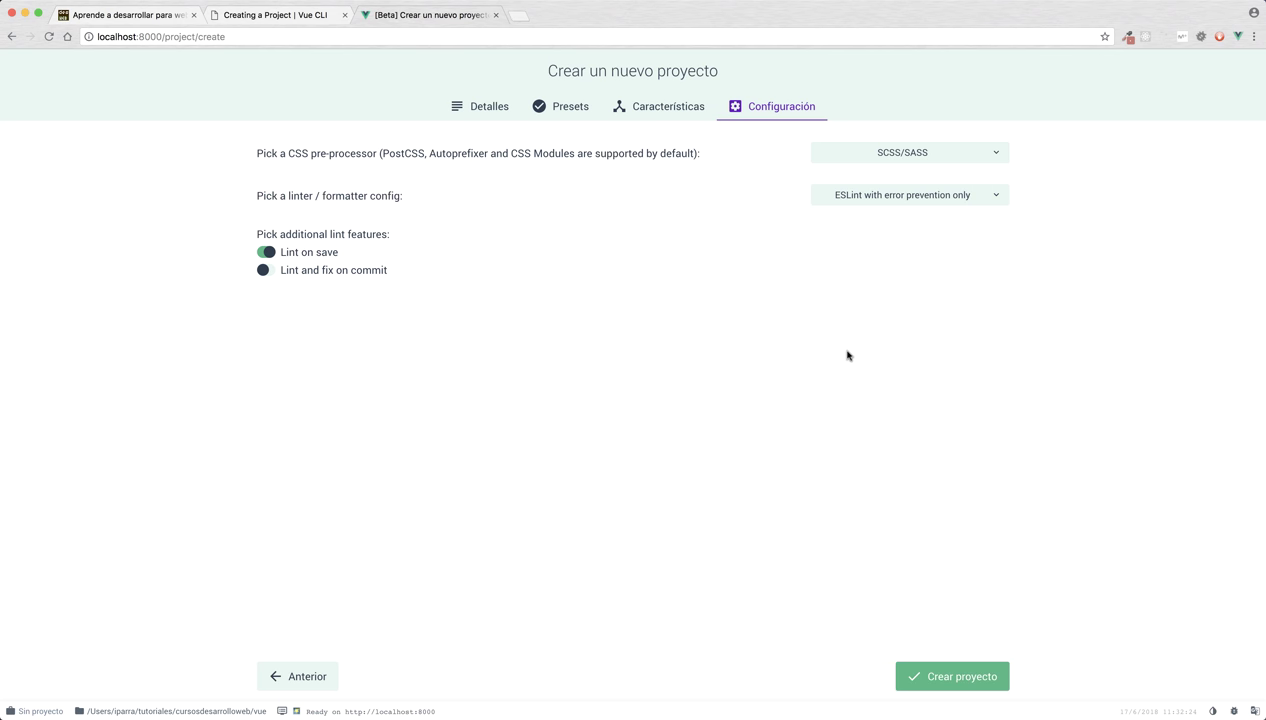
# Create the project, continuing without saving the configuration as a new preset
pyautogui.click(939, 678)
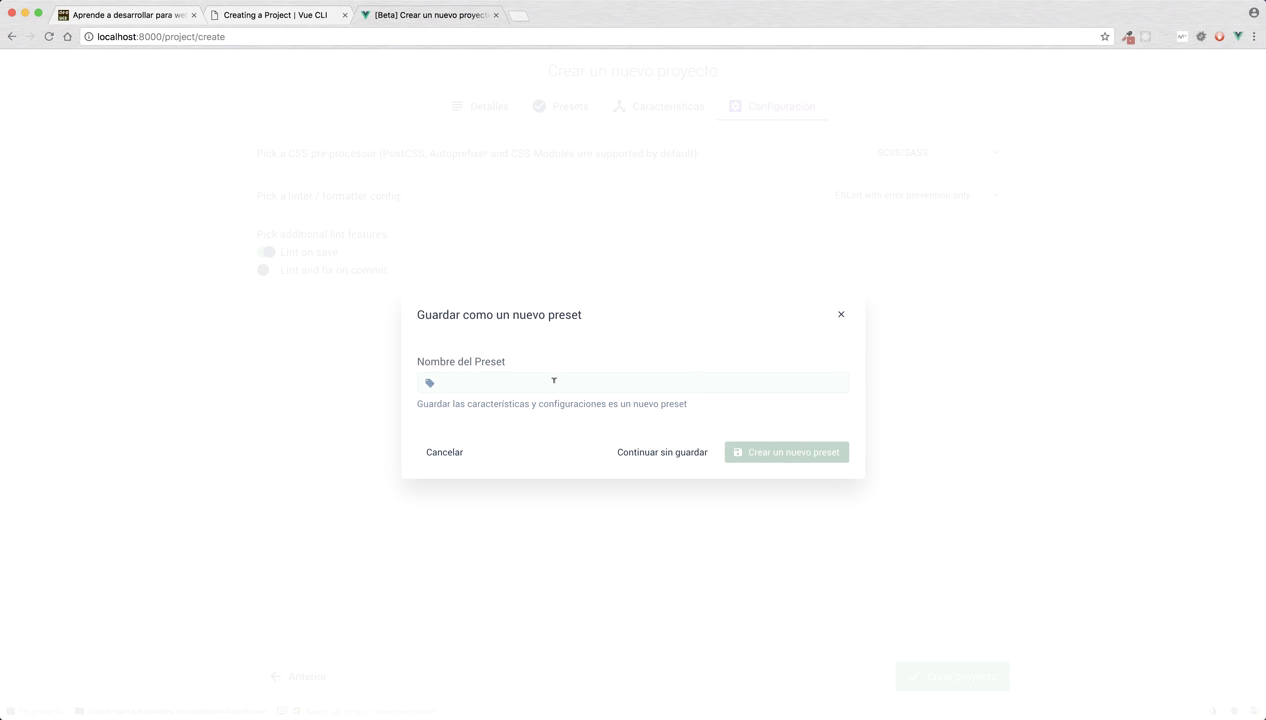
pyautogui.click(549, 380)
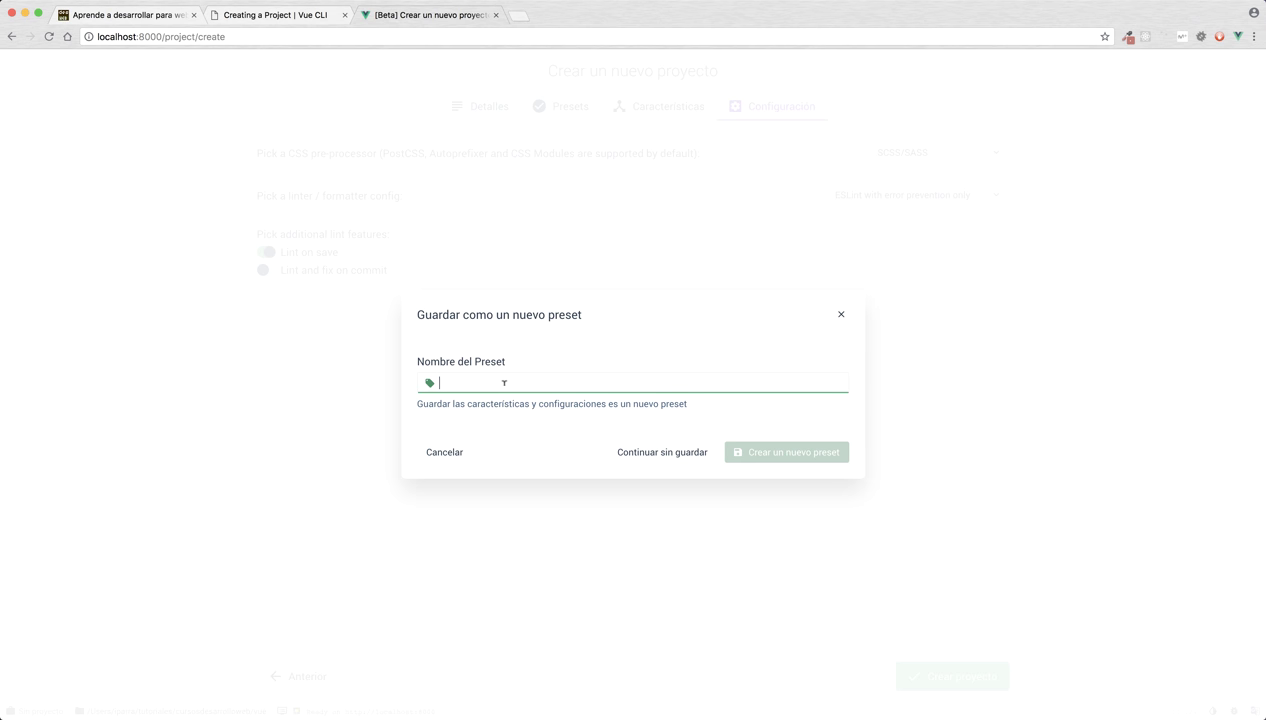
pyautogui.click(647, 452)
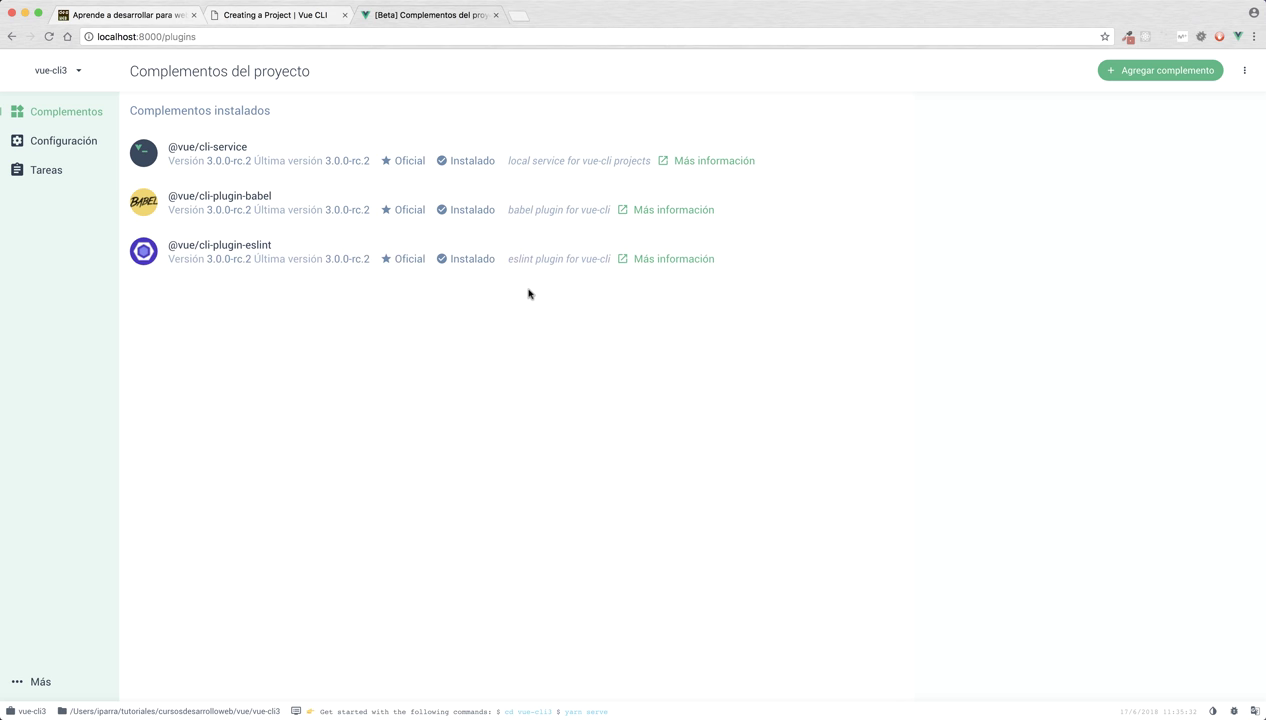
# Return to the Vue Project Manager and remove the vue-cli3 project from the project list
pyautogui.click(30, 678)
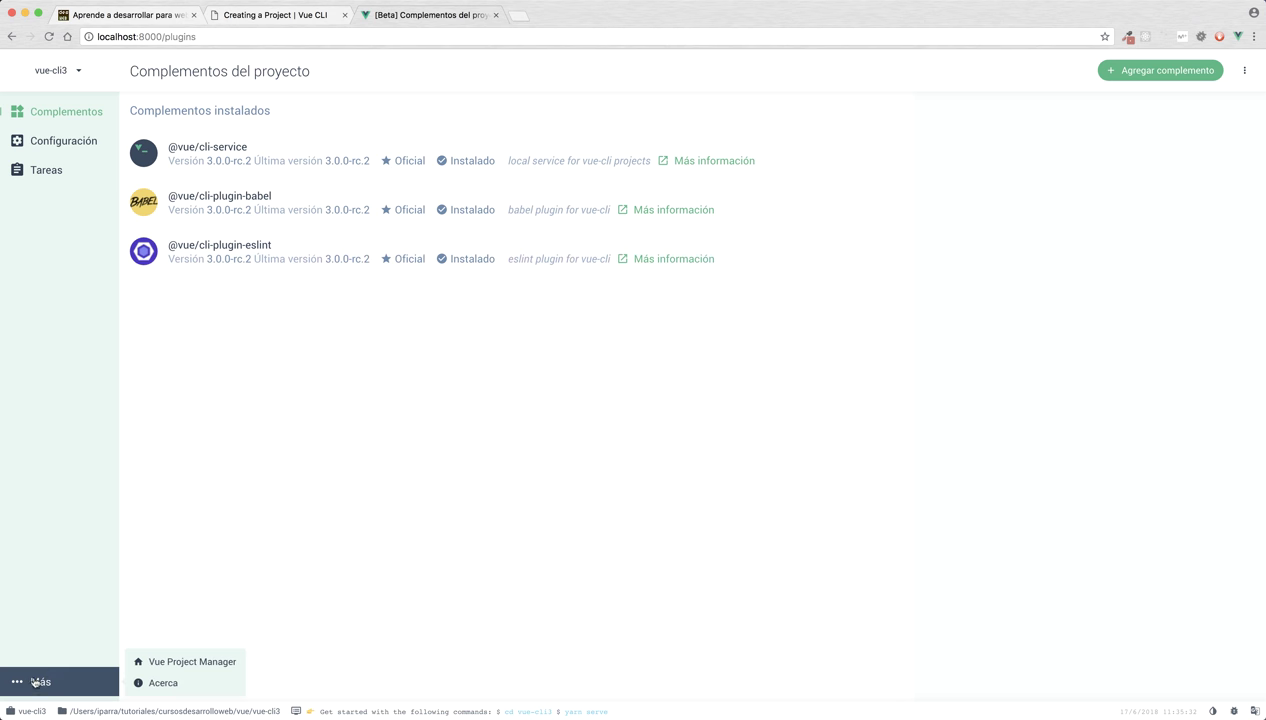
pyautogui.click(170, 664)
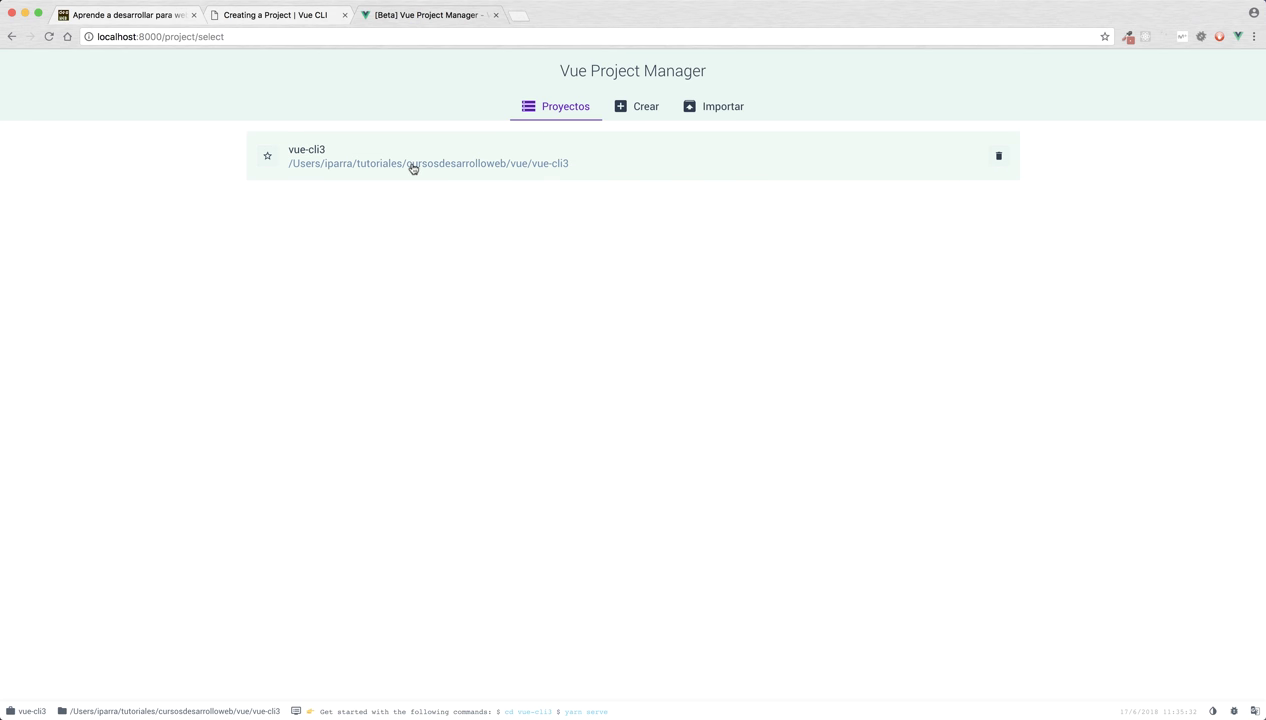
pyautogui.click(997, 158)
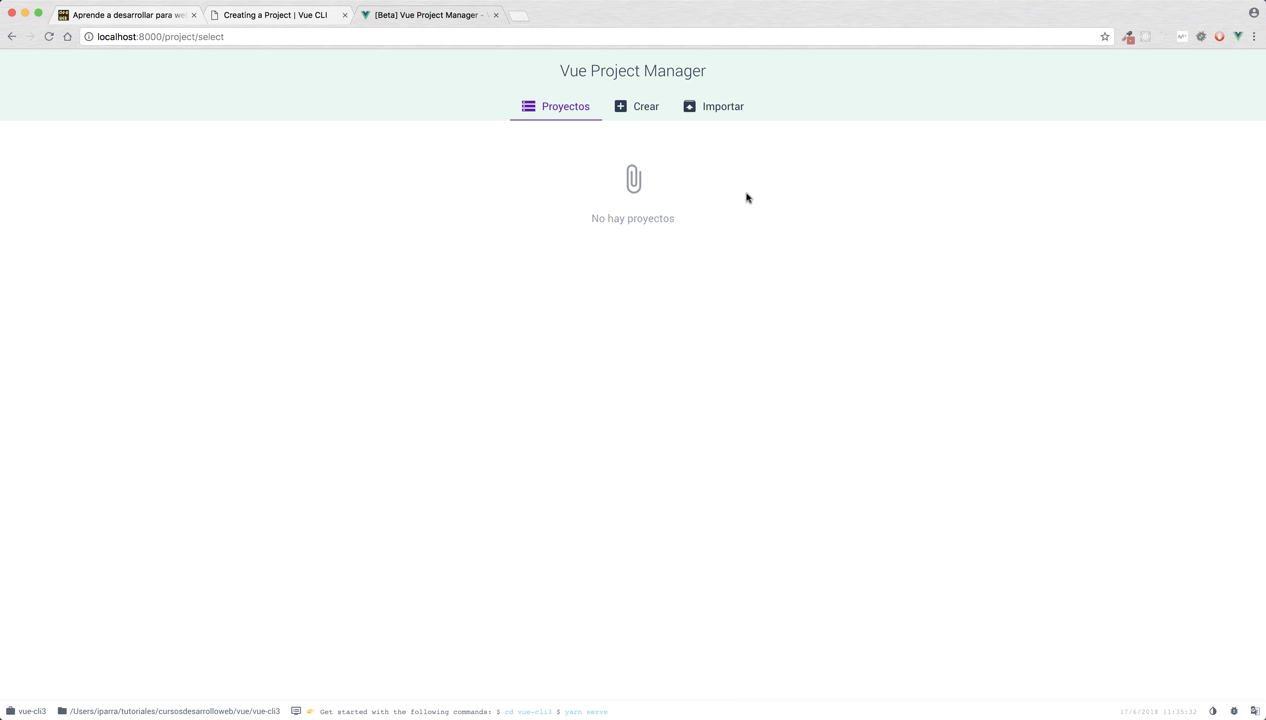
# Import the vue-cli3 folder from the parent vue directory back into the project manager
pyautogui.click(695, 112)
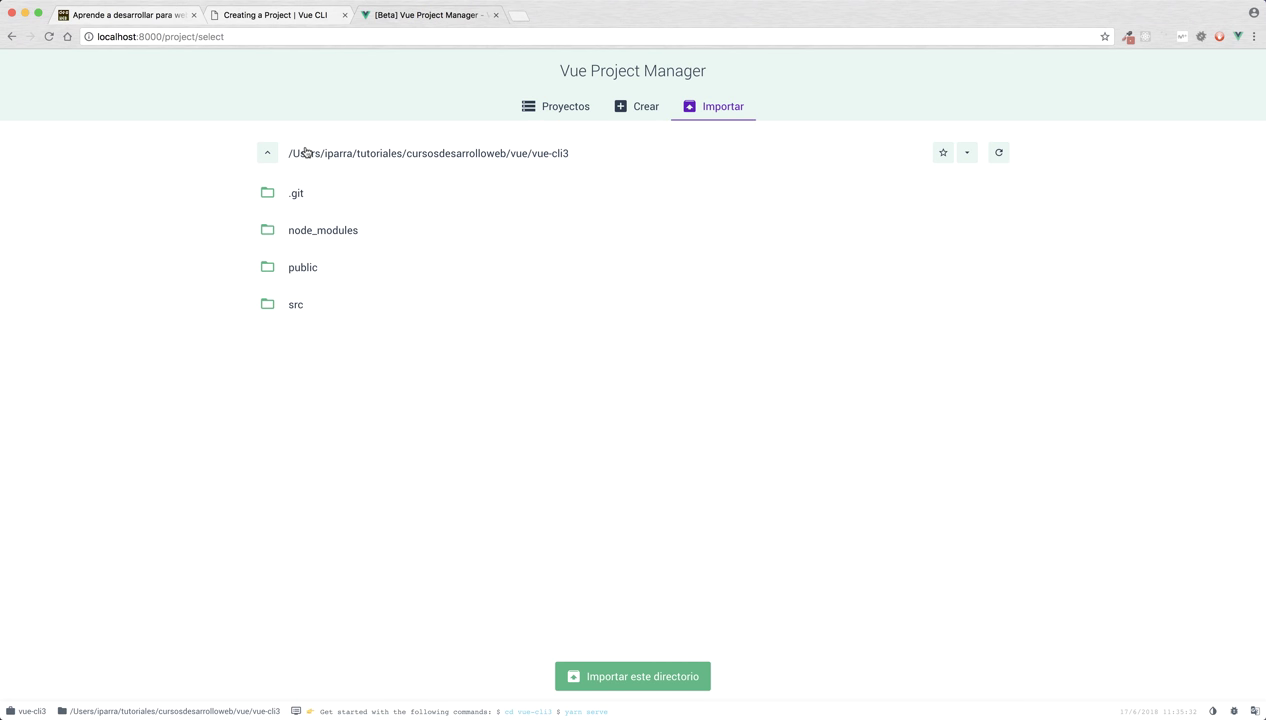
pyautogui.click(269, 152)
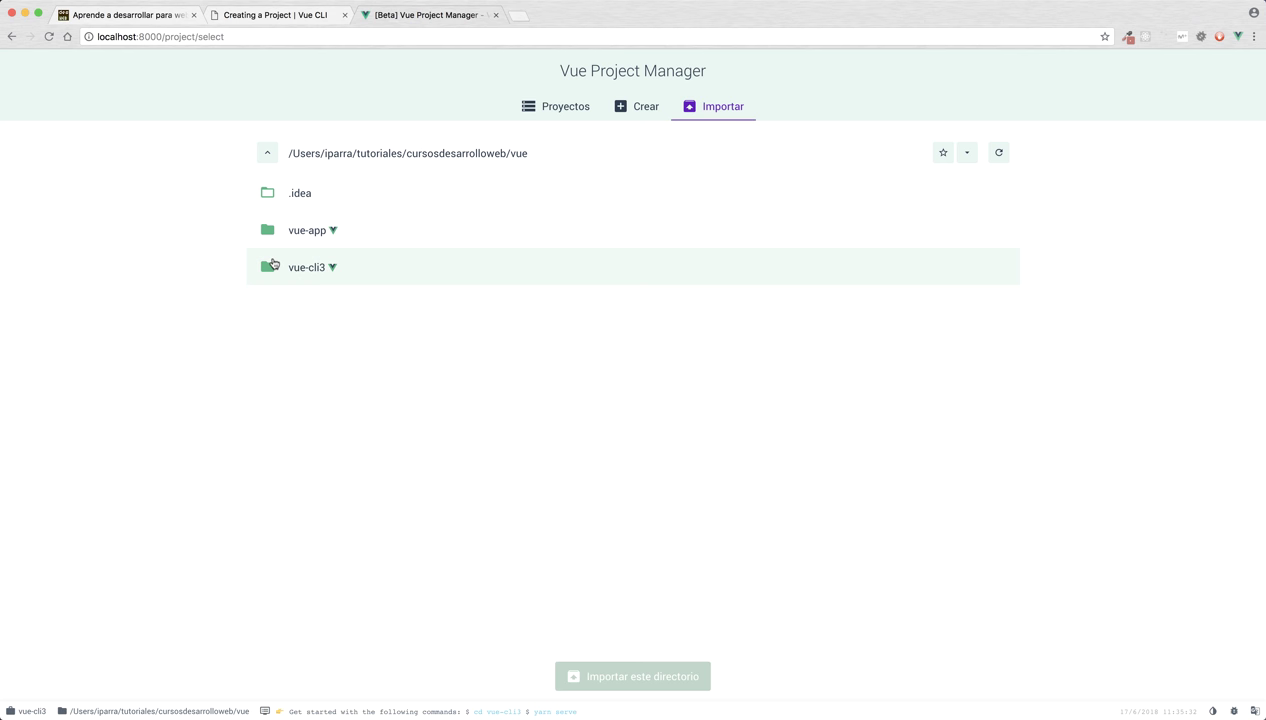
pyautogui.click(295, 268)
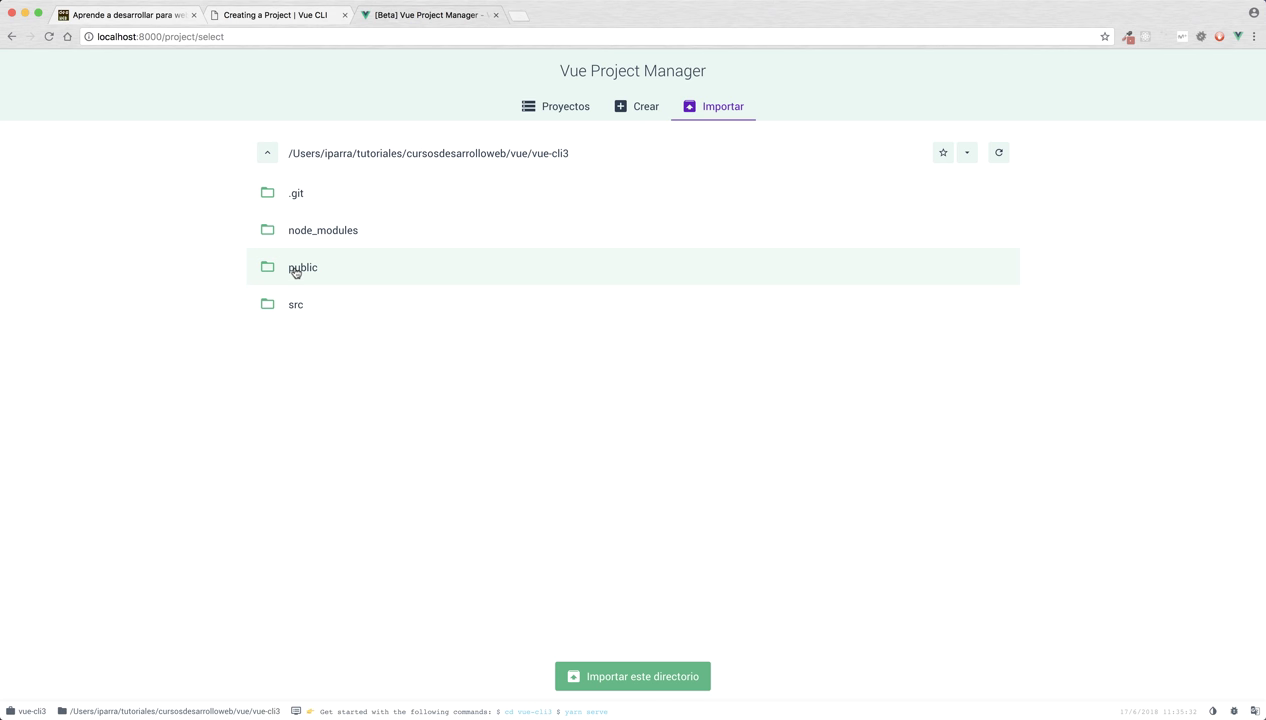
pyautogui.click(648, 672)
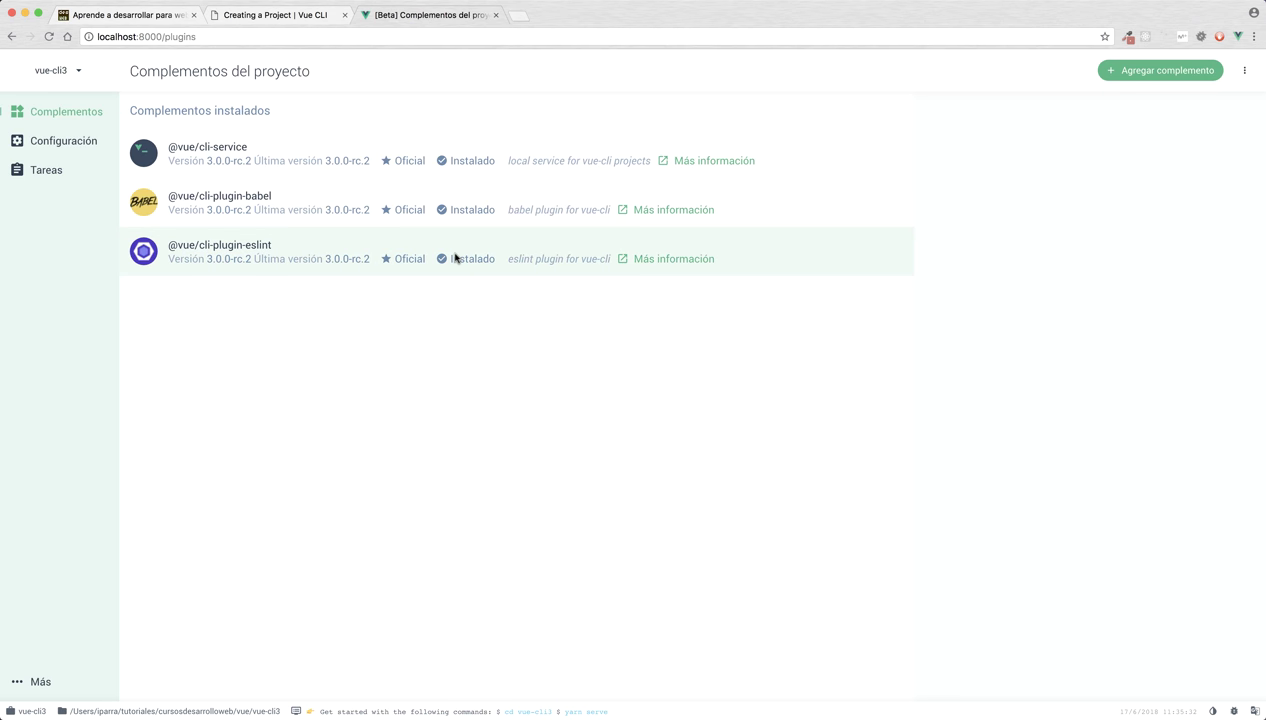
# Look over the project configuration, run the serve task, and open the running application in the browser
pyautogui.click(78, 146)
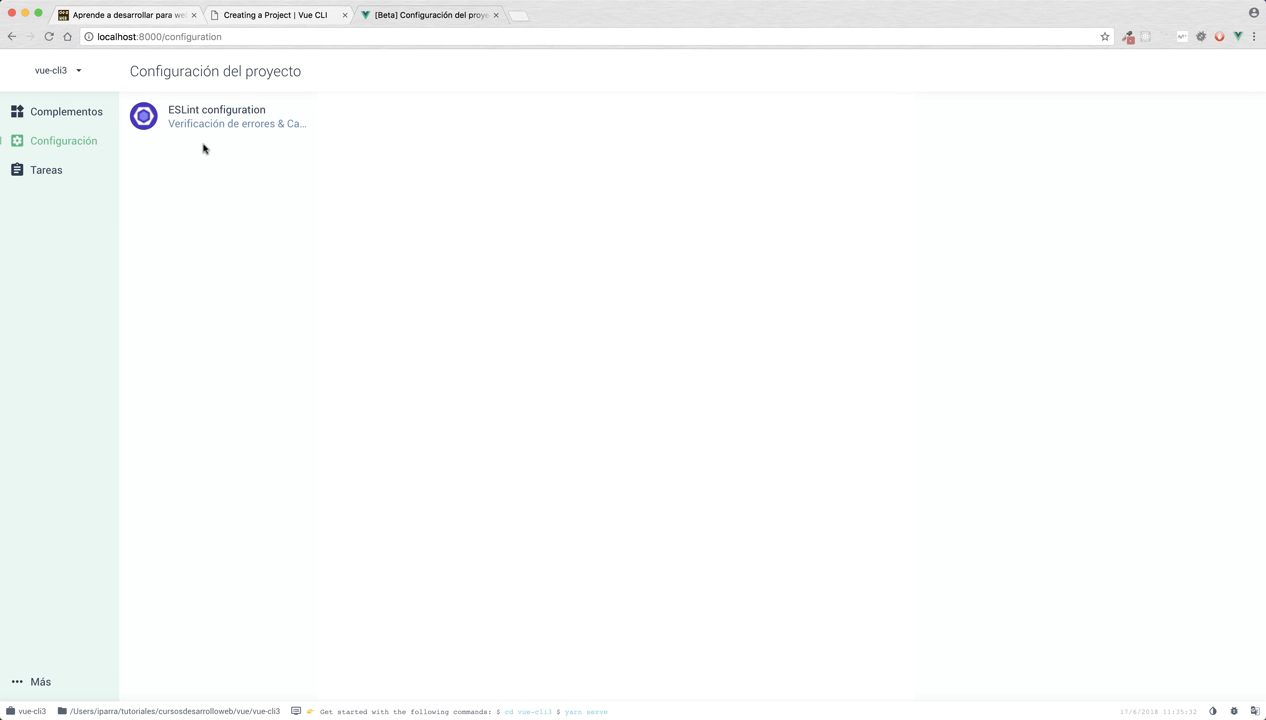
pyautogui.click(58, 172)
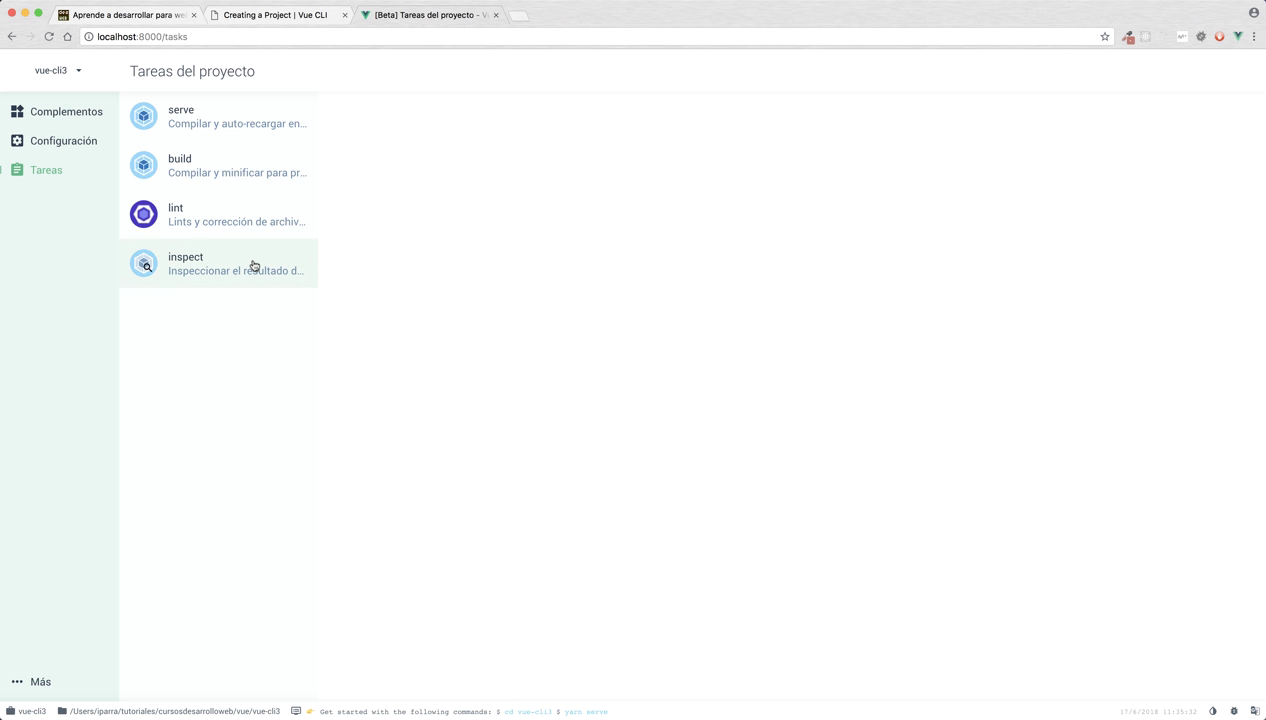
pyautogui.click(257, 121)
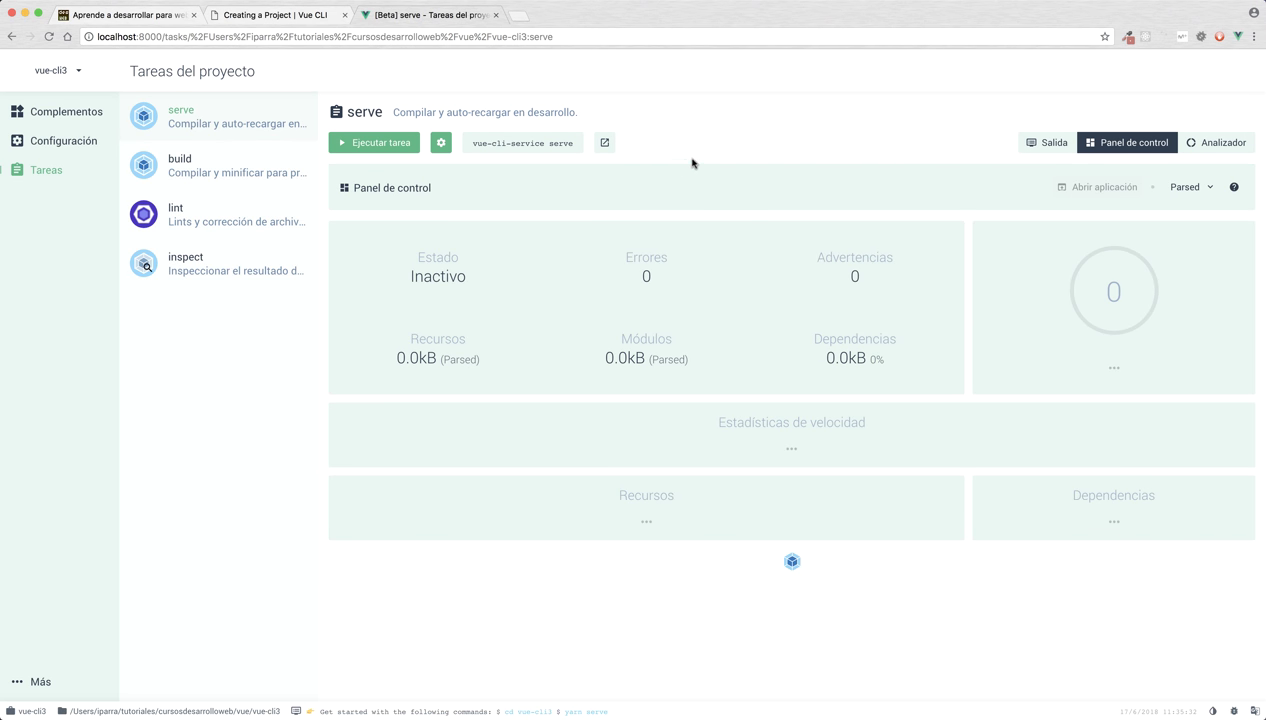
pyautogui.click(399, 145)
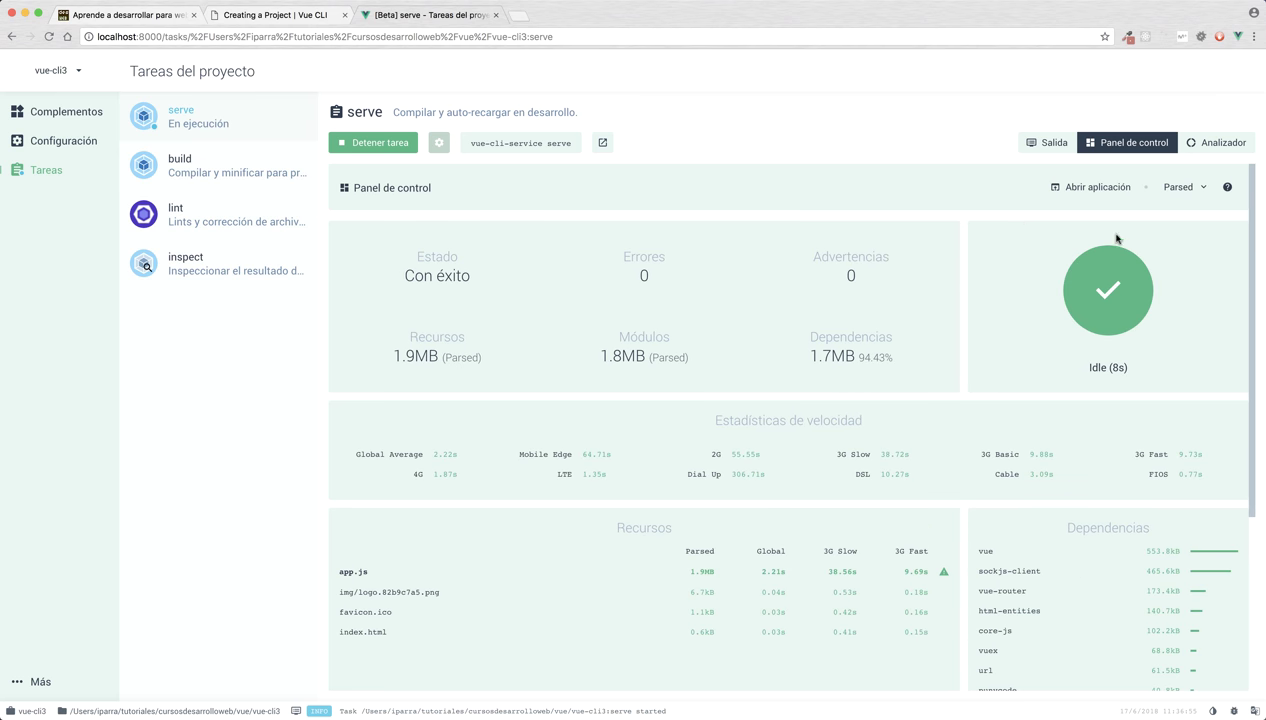
pyautogui.click(1086, 187)
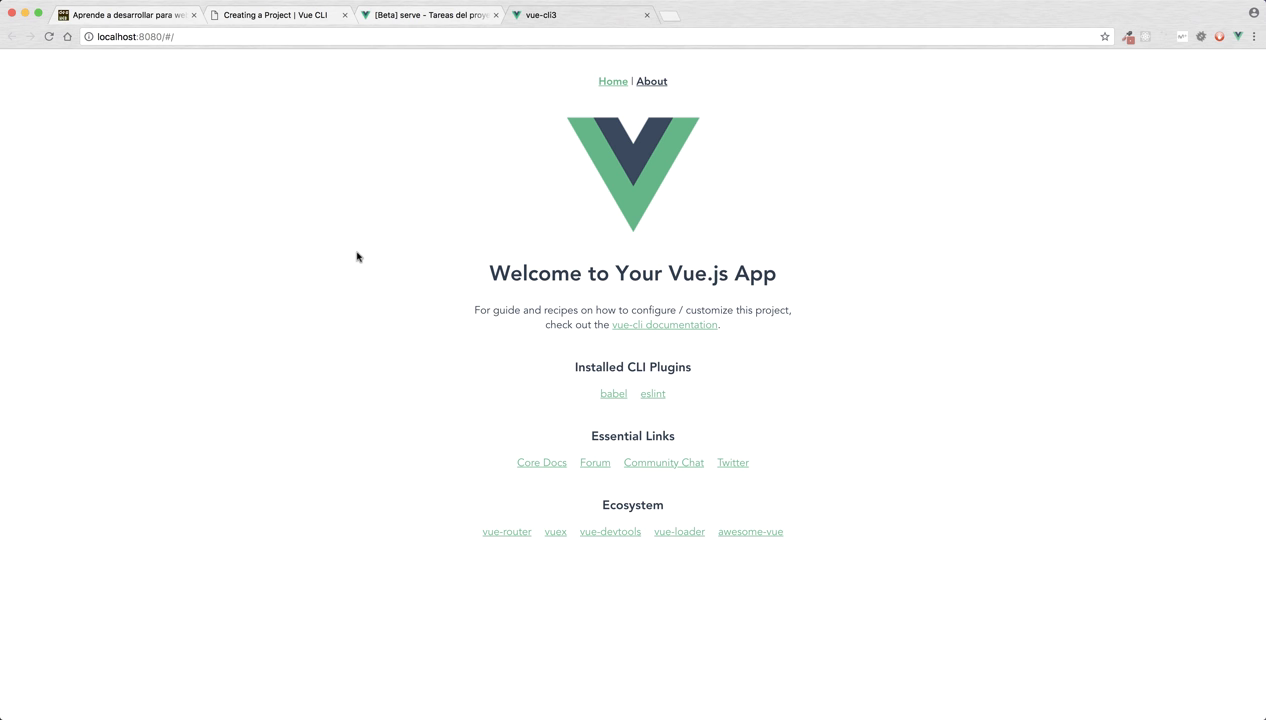
pyautogui.press('super+Tab')
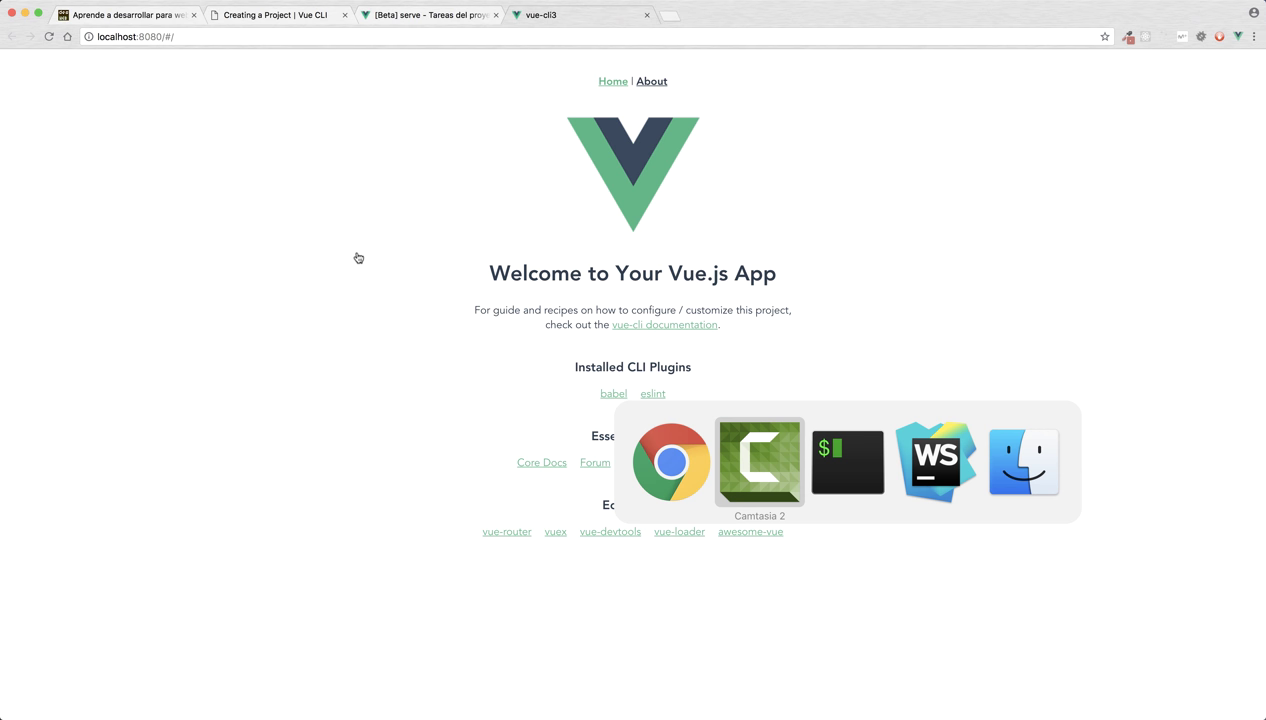
pyautogui.press('super+Tab')
pyautogui.press('super+shift+Tab')
pyautogui.press('super+shift+Tab')
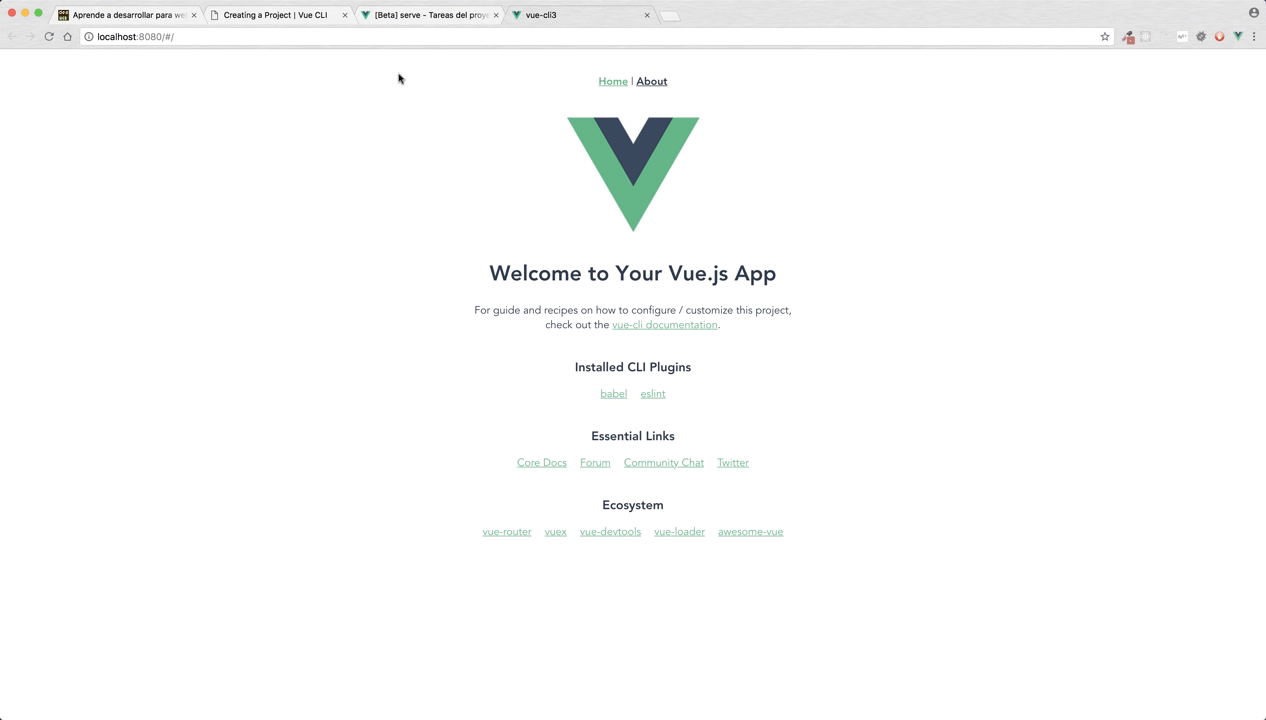
# Examine the serve task's dashboard statistics, resources and dependencies, and view the build and inspect tasks
pyautogui.click(398, 18)
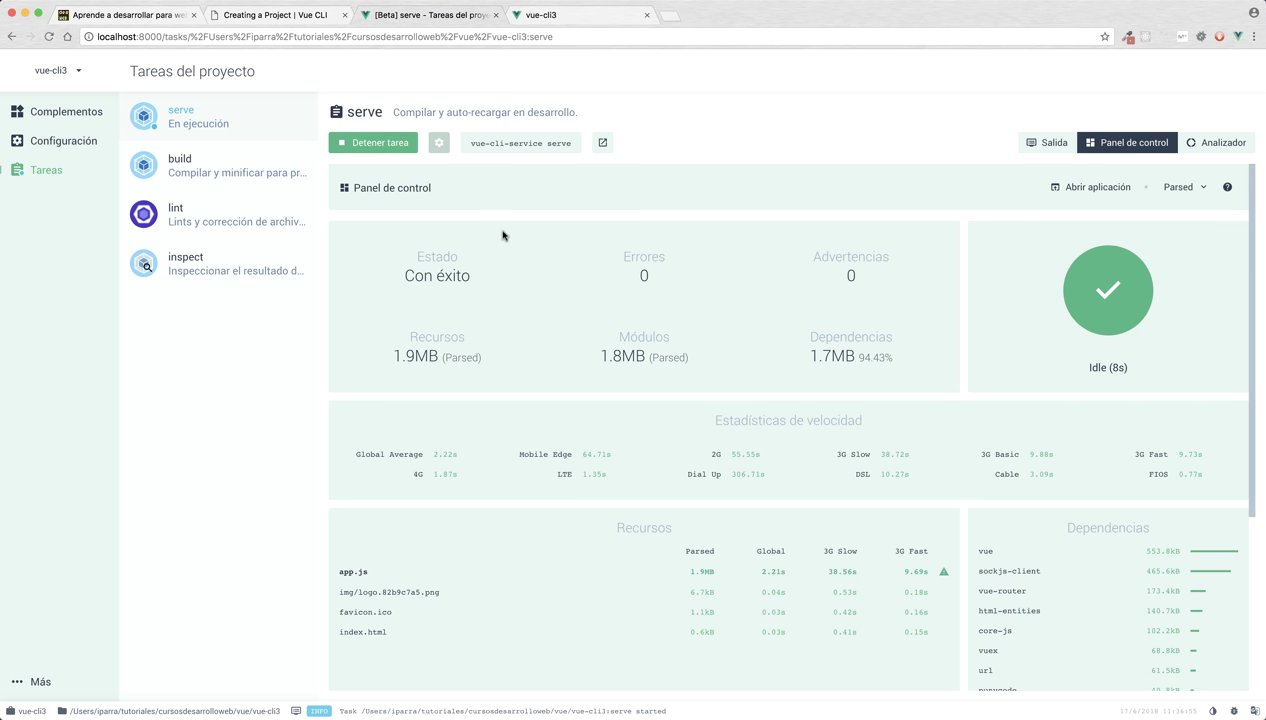
pyautogui.scroll(-5, 530, 269)
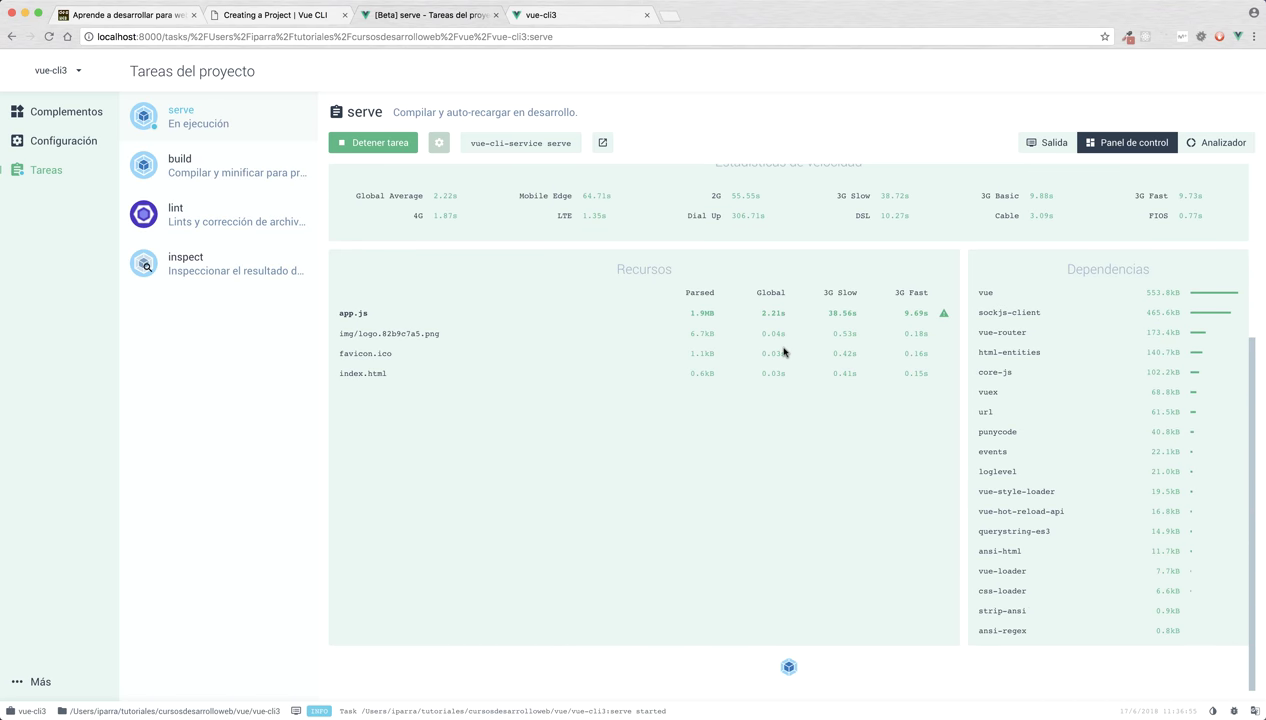
pyautogui.scroll(5, 784, 352)
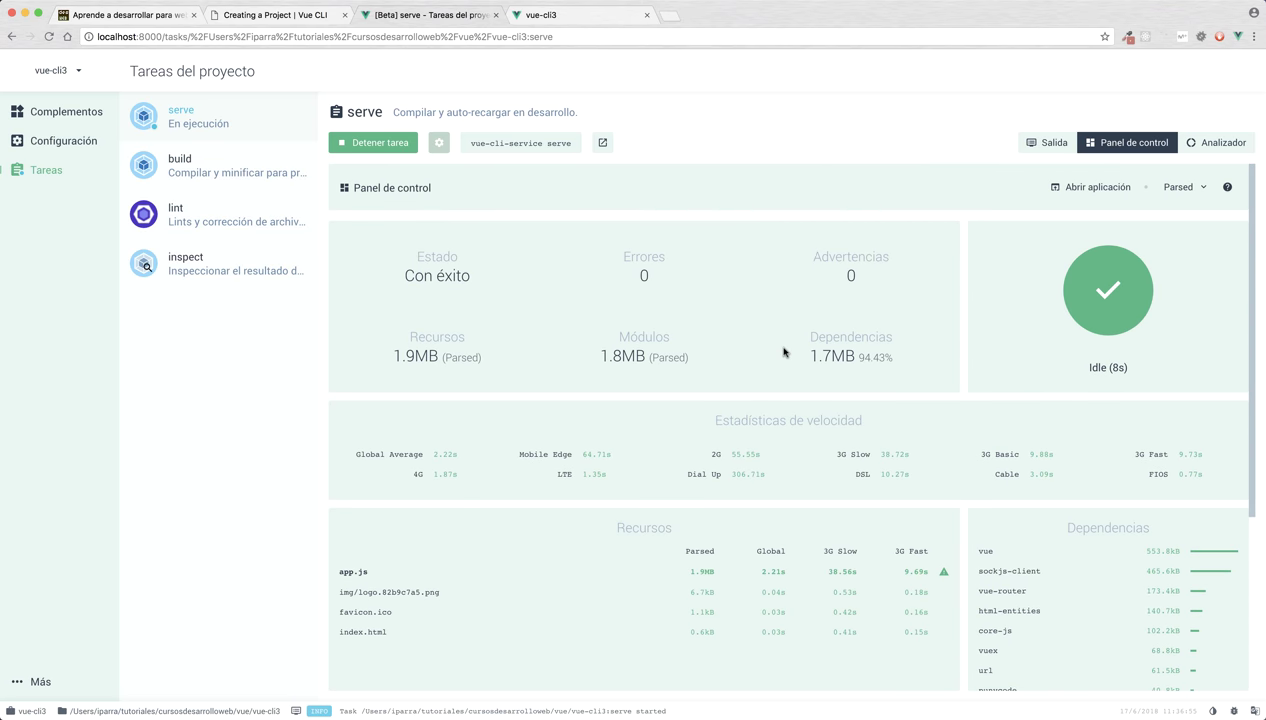
pyautogui.click(220, 176)
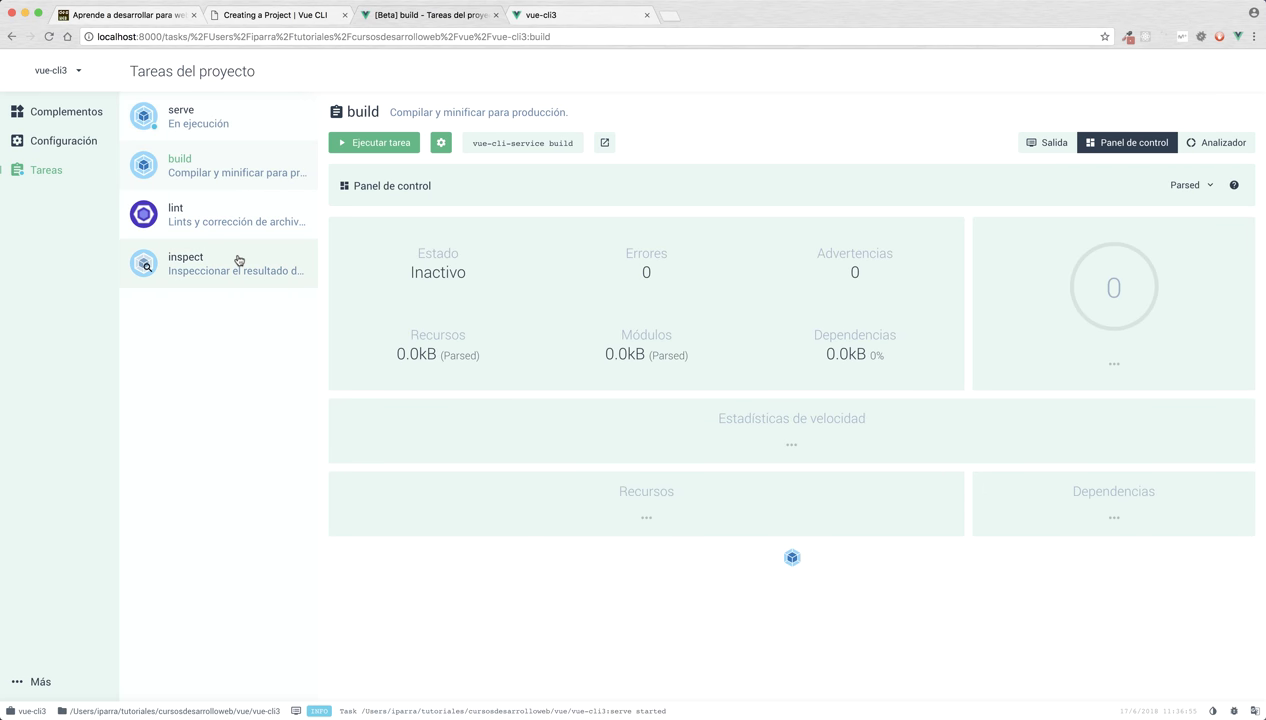
pyautogui.click(238, 261)
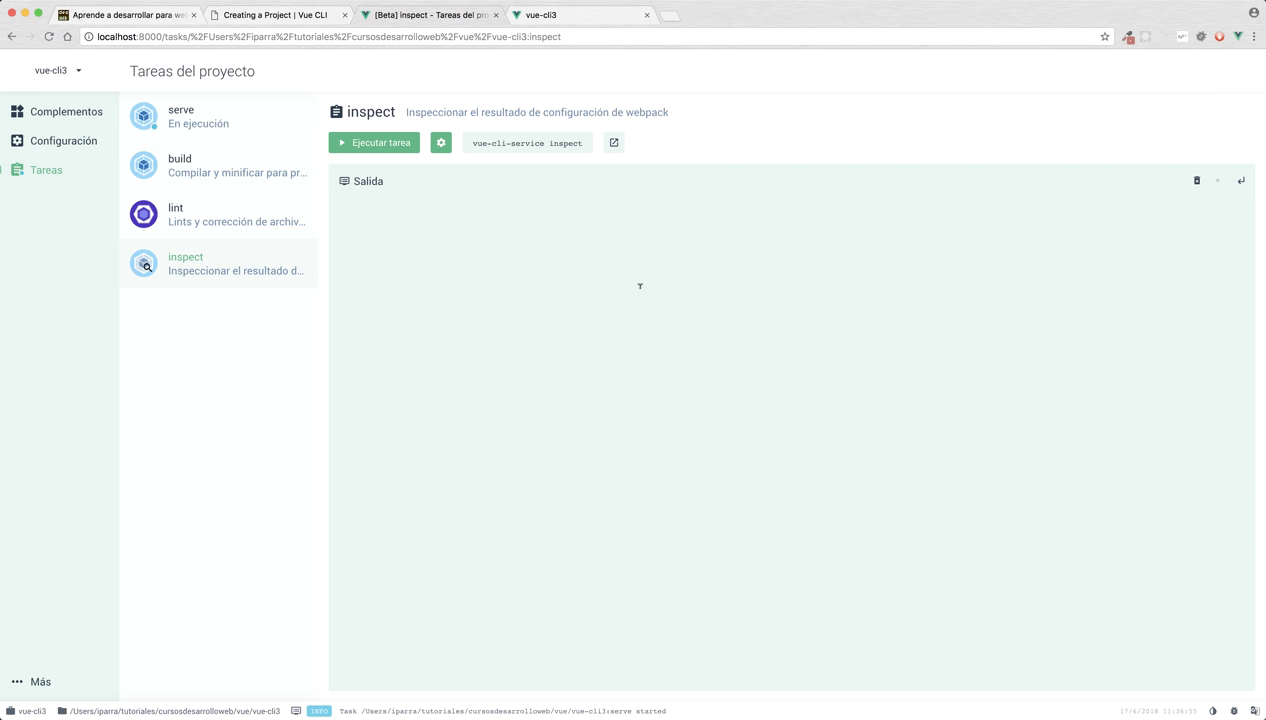
pyautogui.click(312, 230)
pyautogui.click(193, 116)
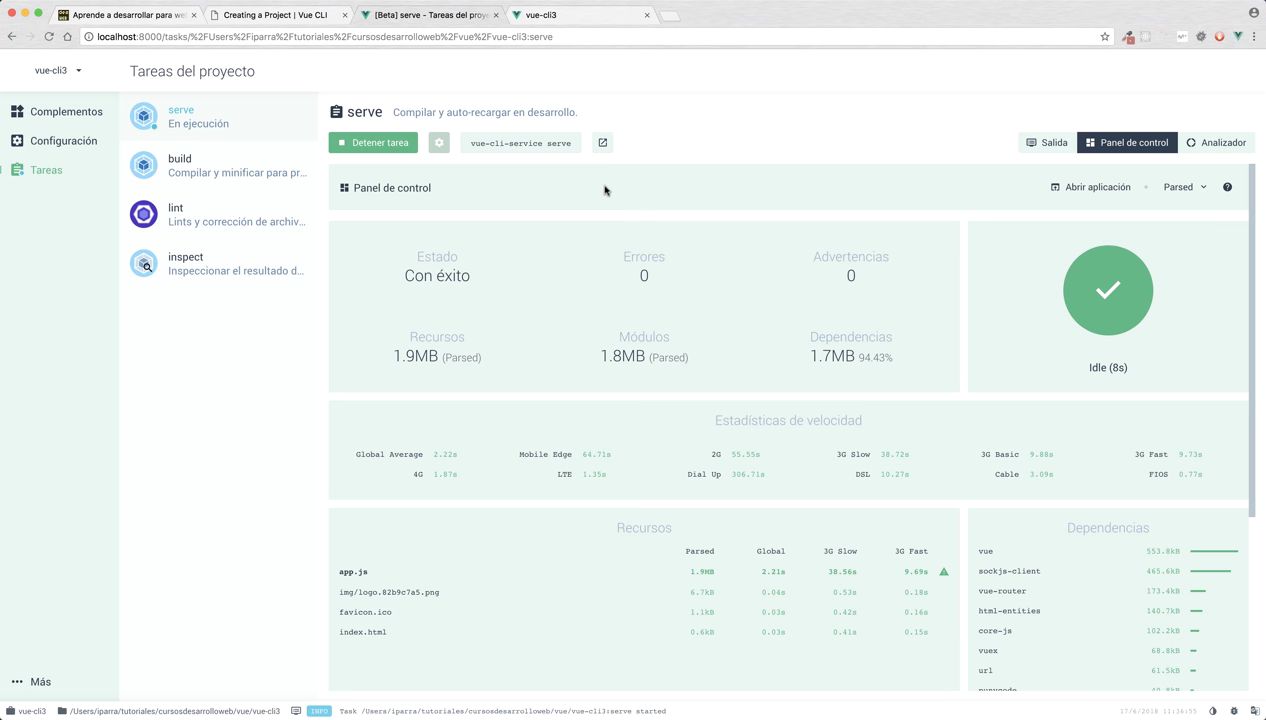
# Search the web for vuetify in a new browser tab and open the Vuetify site's Quick start guide
pyautogui.hotkey('ctrl', 't')
pyautogui.write('vuetify')
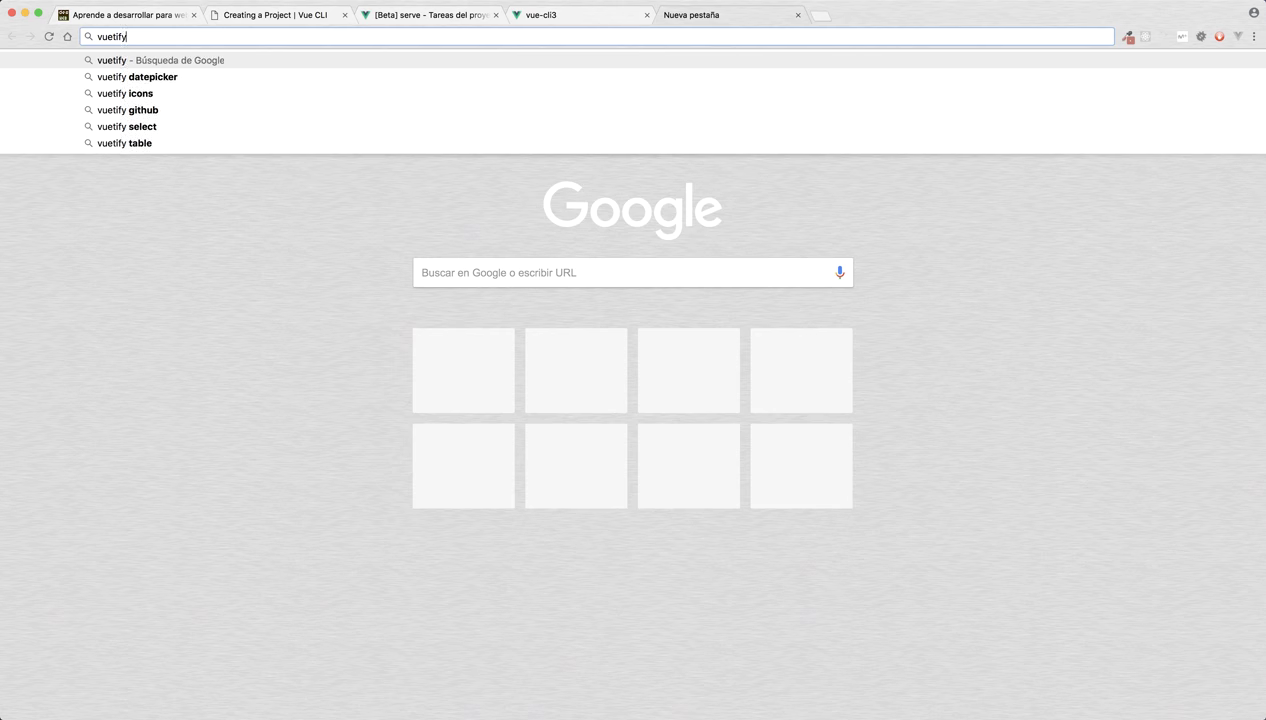
pyautogui.press('Return')
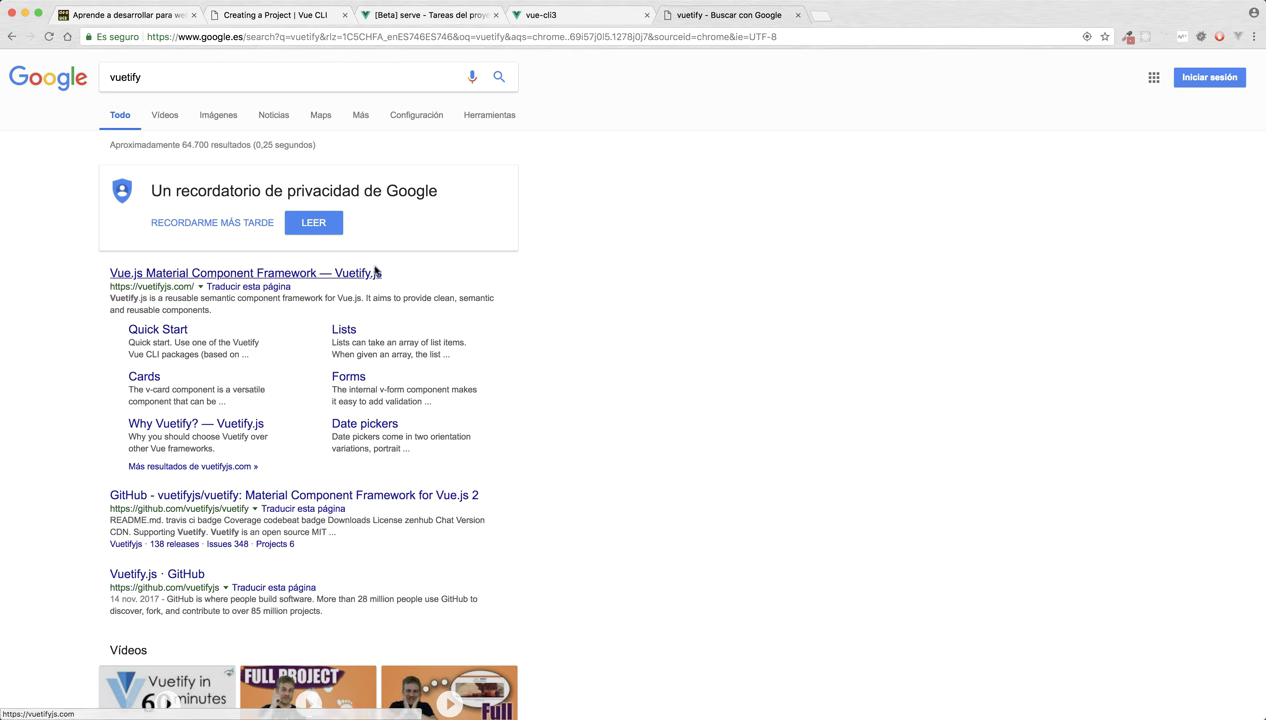
pyautogui.click(337, 272)
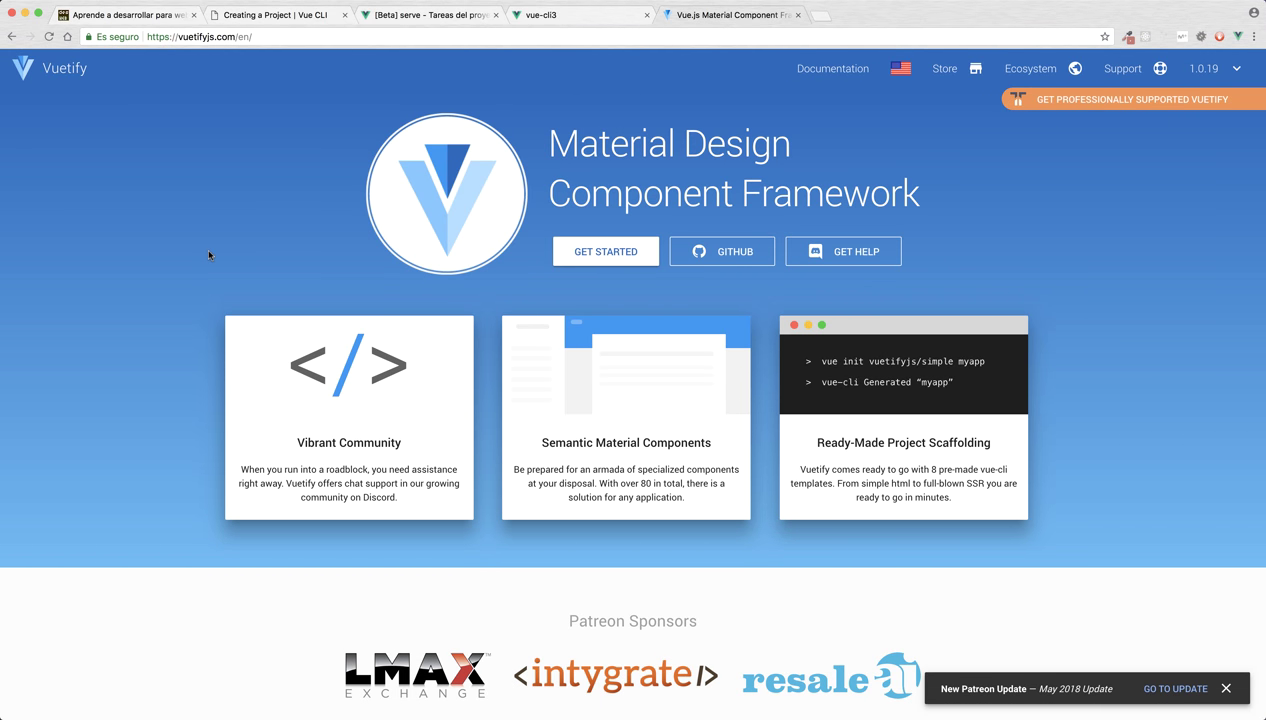
pyautogui.click(600, 248)
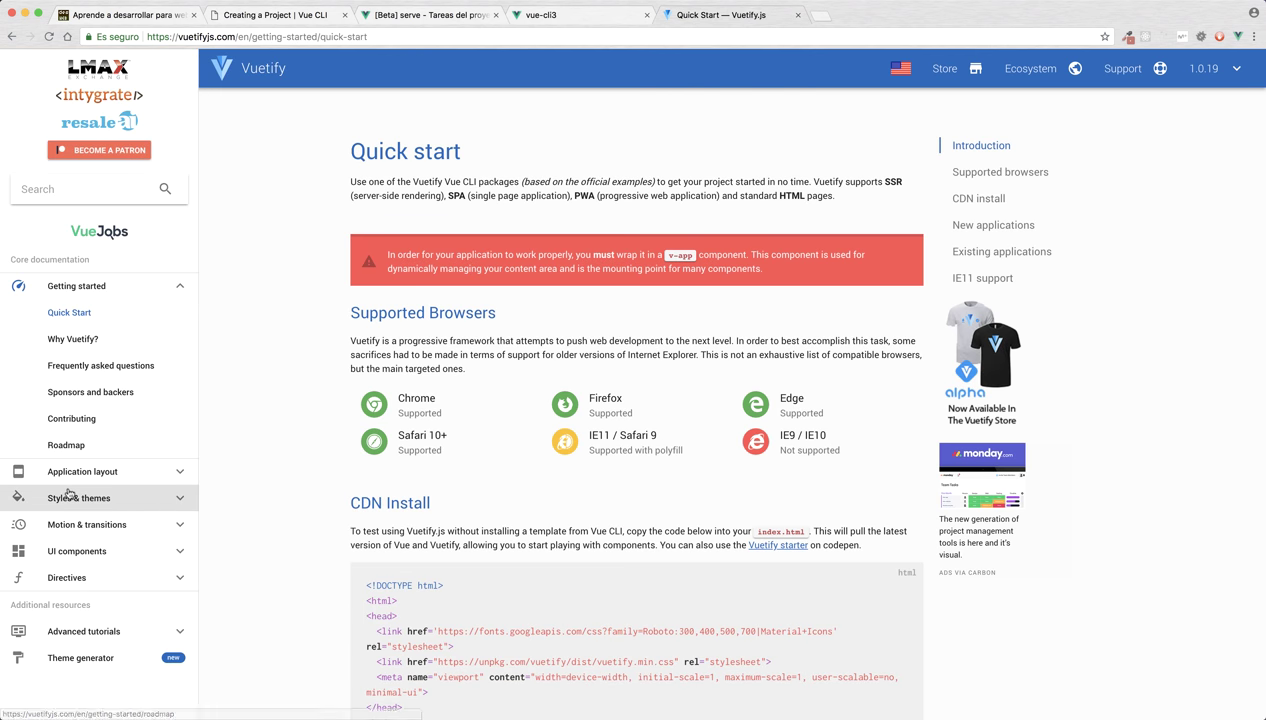
# Browse the application layout and UI components topics in the Vuetify documentation and examine the Alerts component's usage and API
pyautogui.scroll(-1, 65, 500)
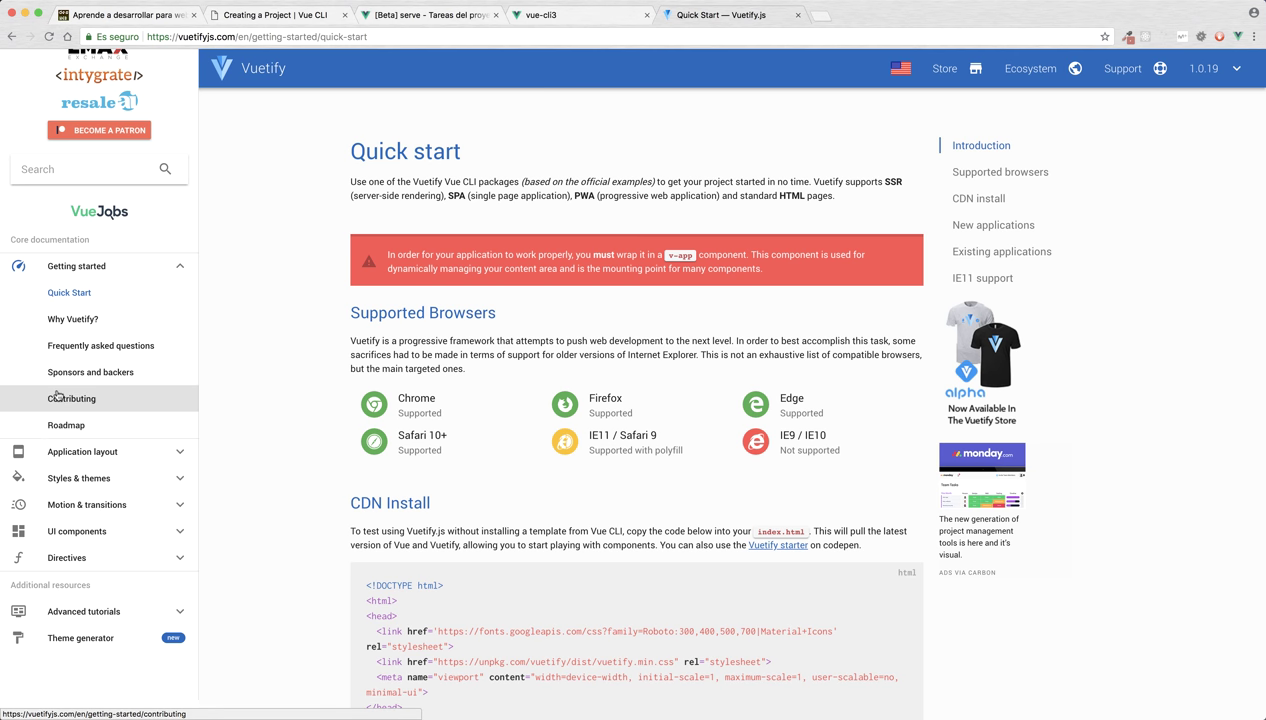
pyautogui.click(76, 453)
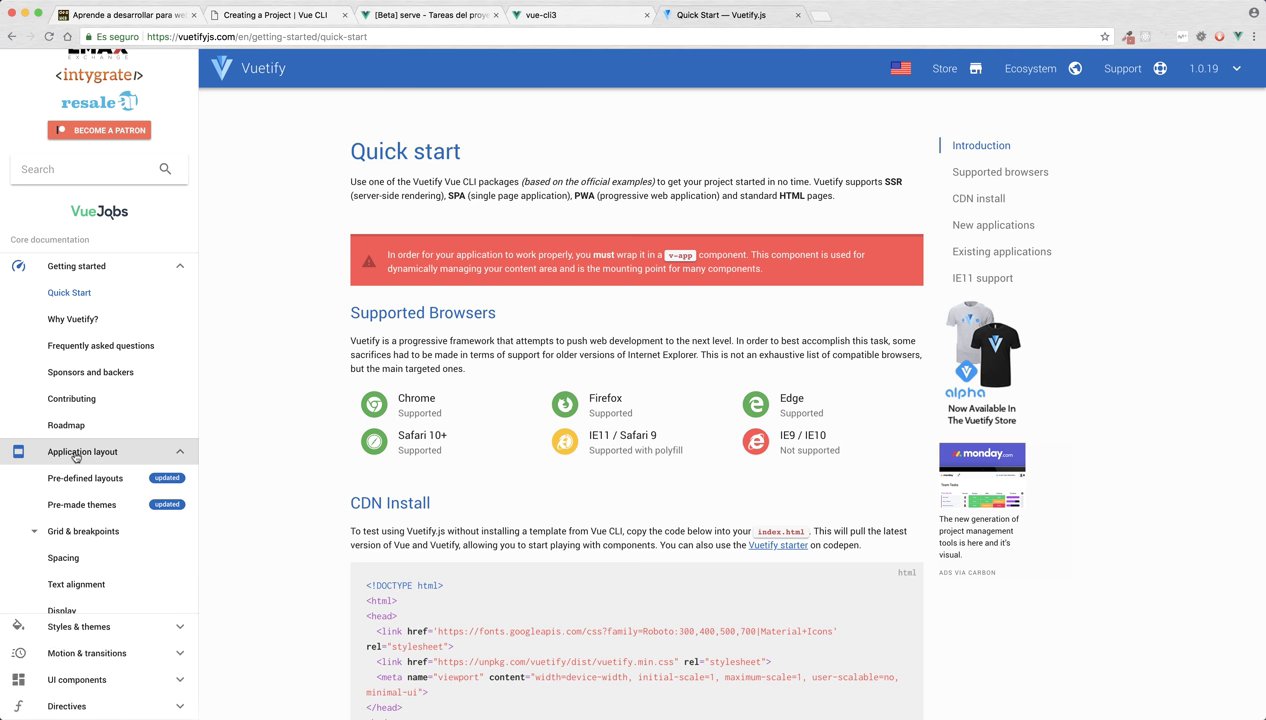
pyautogui.scroll(-5, 76, 455)
pyautogui.click(80, 530)
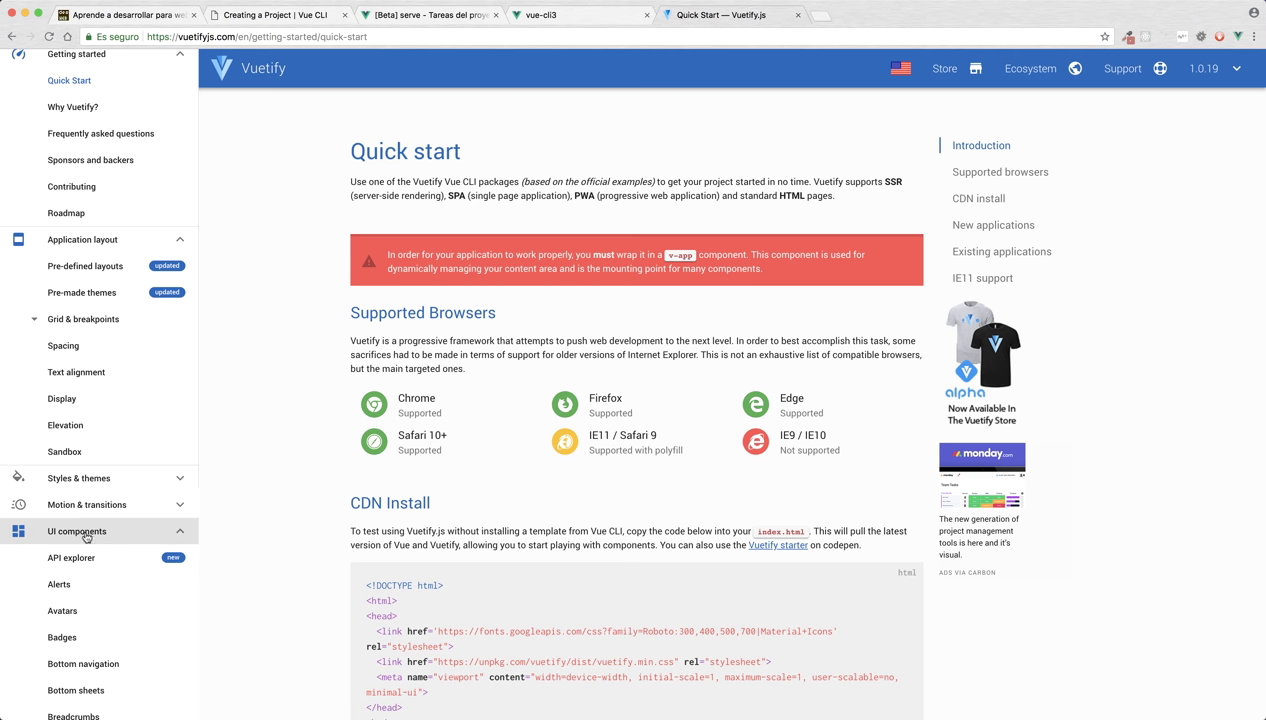
pyautogui.scroll(-5, 62, 560)
pyautogui.click(60, 288)
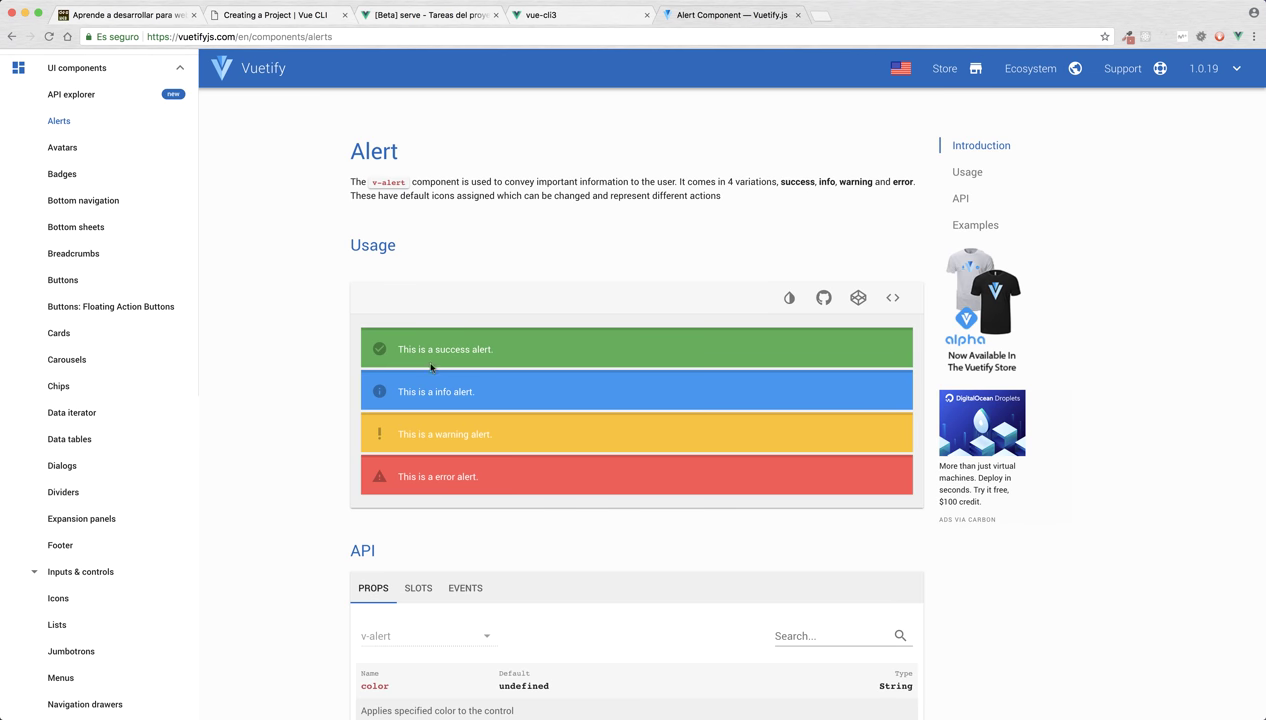
pyautogui.scroll(-5, 466, 381)
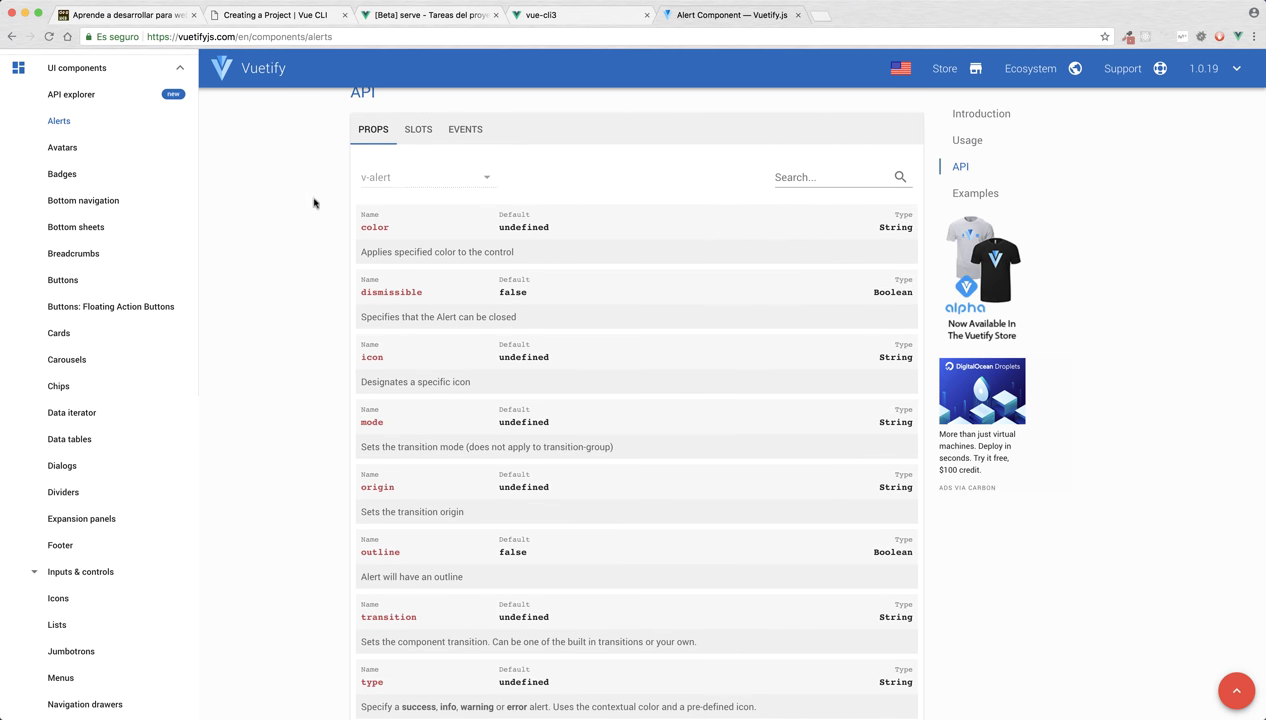
pyautogui.scroll(5, 501, 249)
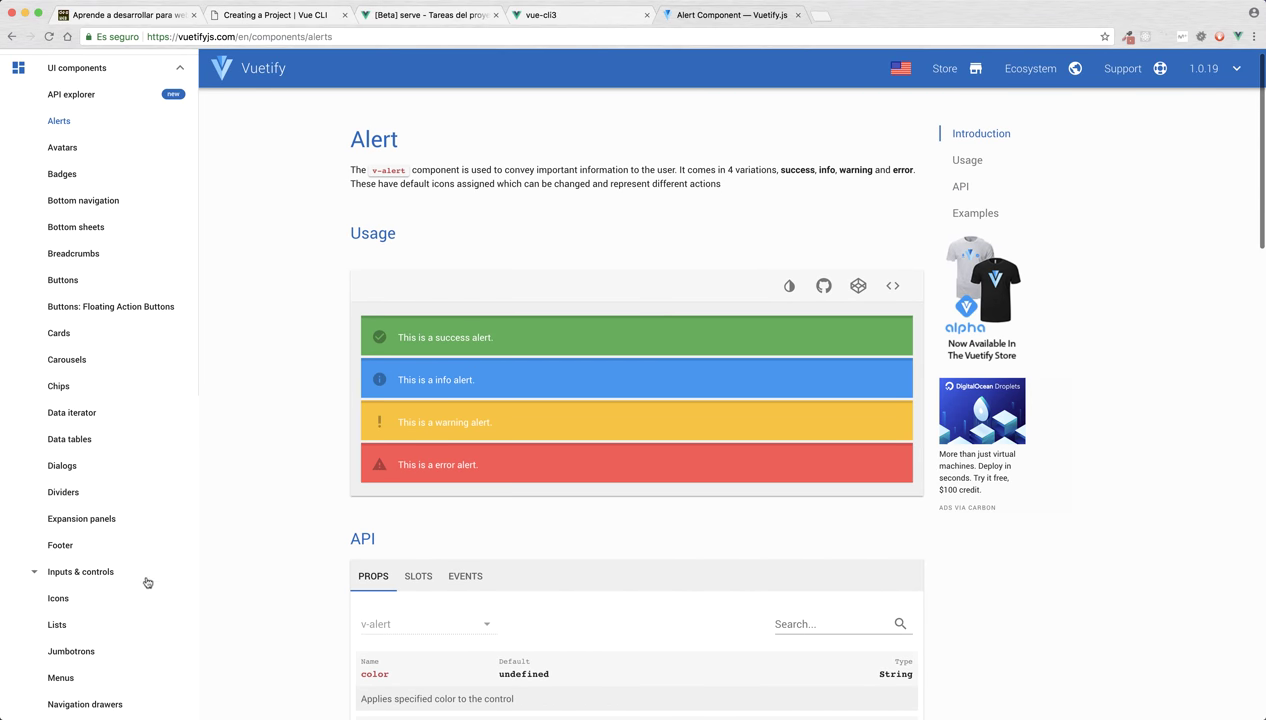
# Open the Forms documentation under Inputs & controls, try the Name and E-mail sample fields, and examine the validation examples
pyautogui.click(90, 572)
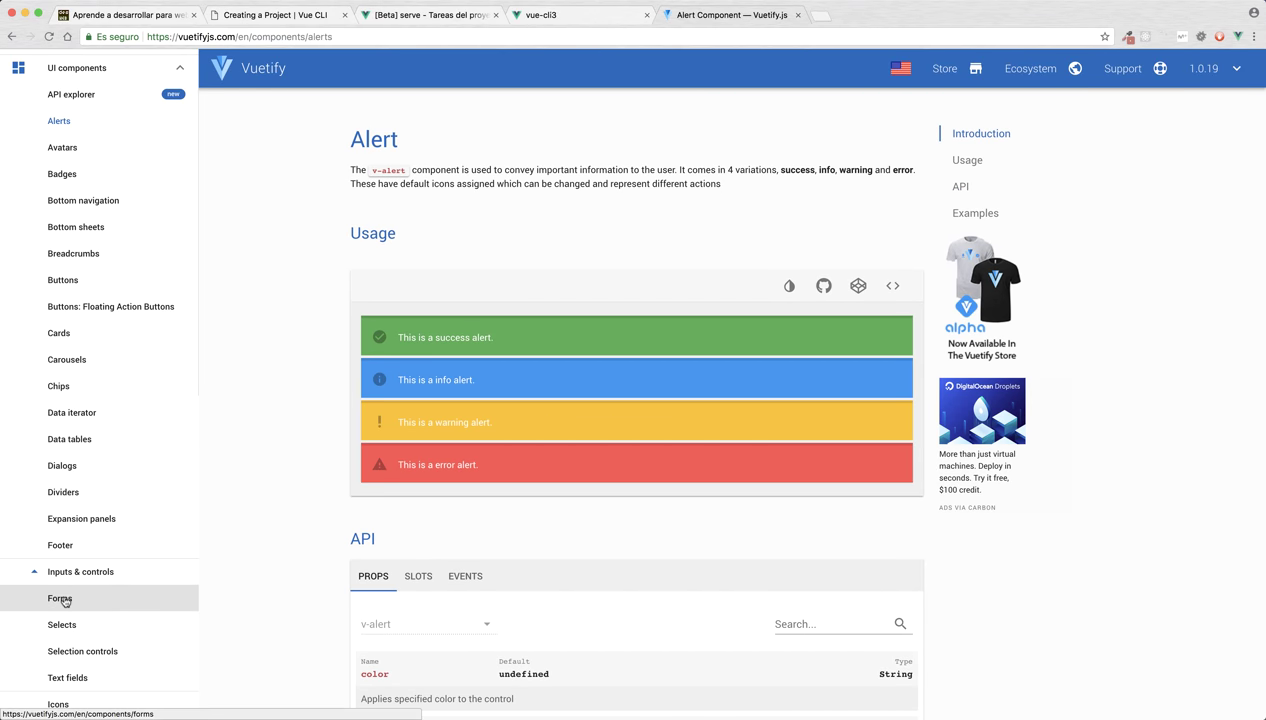
pyautogui.click(62, 597)
pyautogui.click(486, 388)
pyautogui.click(440, 437)
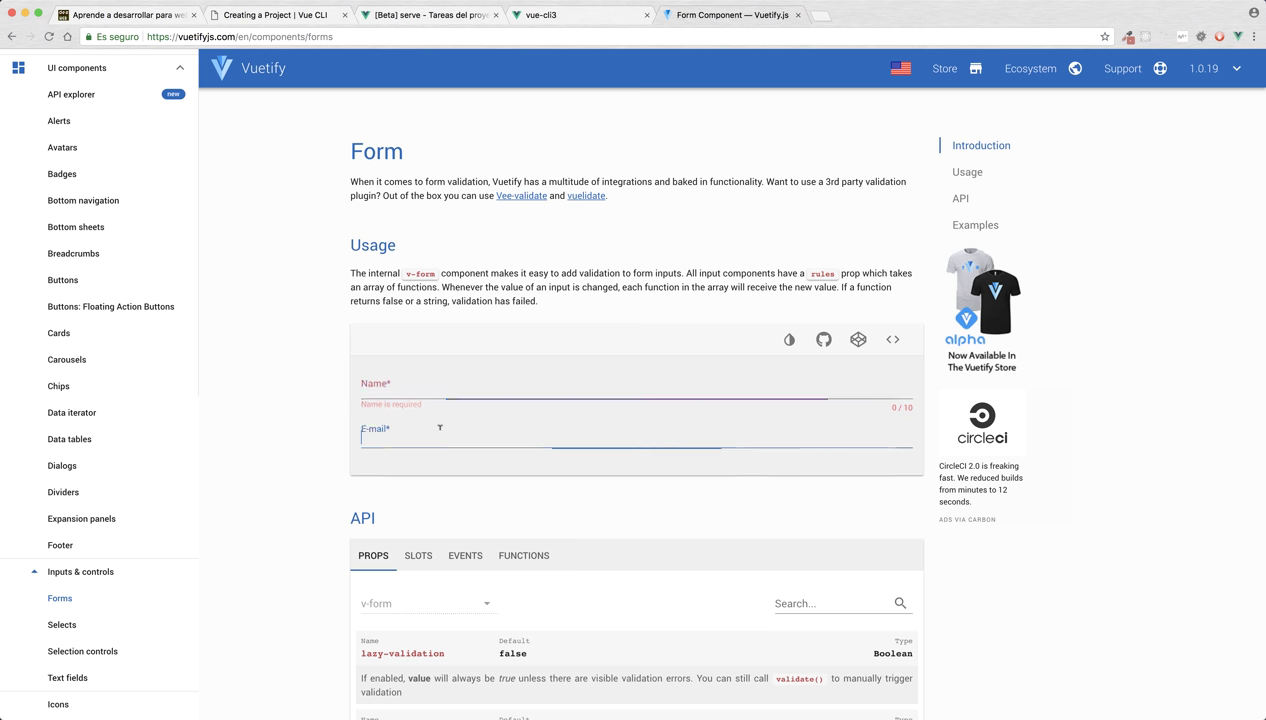
pyautogui.scroll(-3, 600, 440)
pyautogui.scroll(-10, 585, 438)
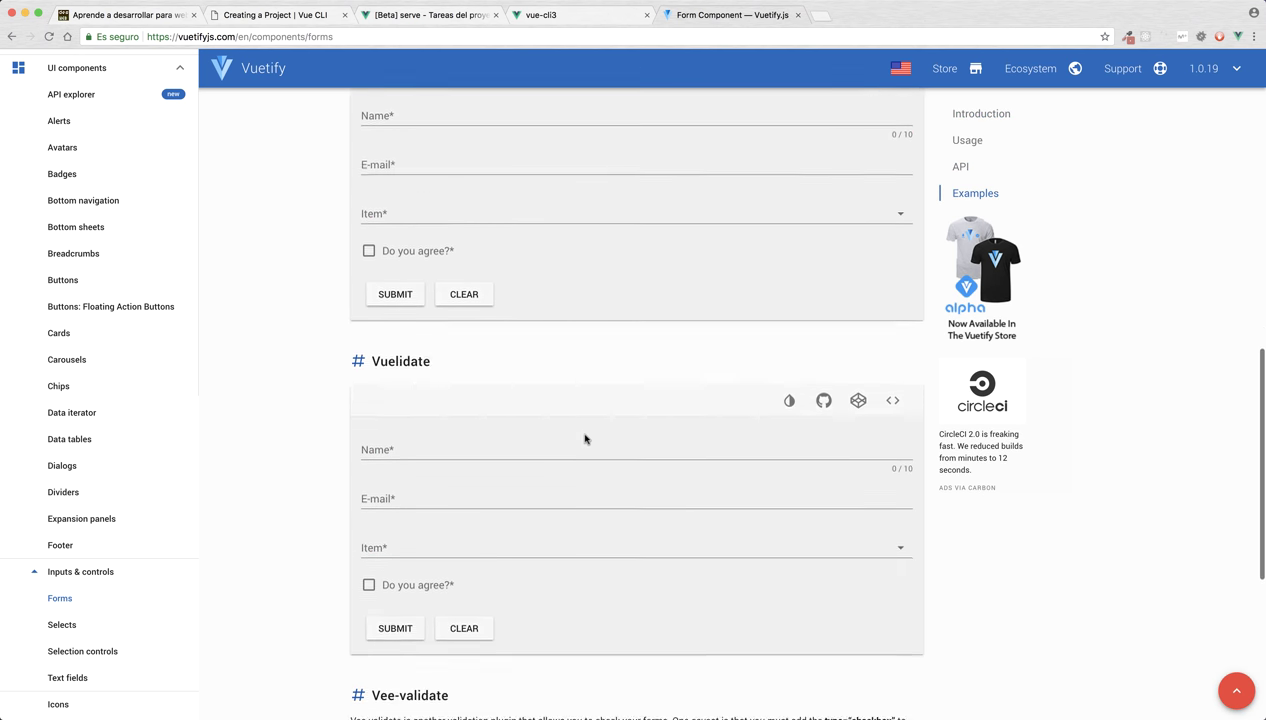
pyautogui.scroll(15, 585, 438)
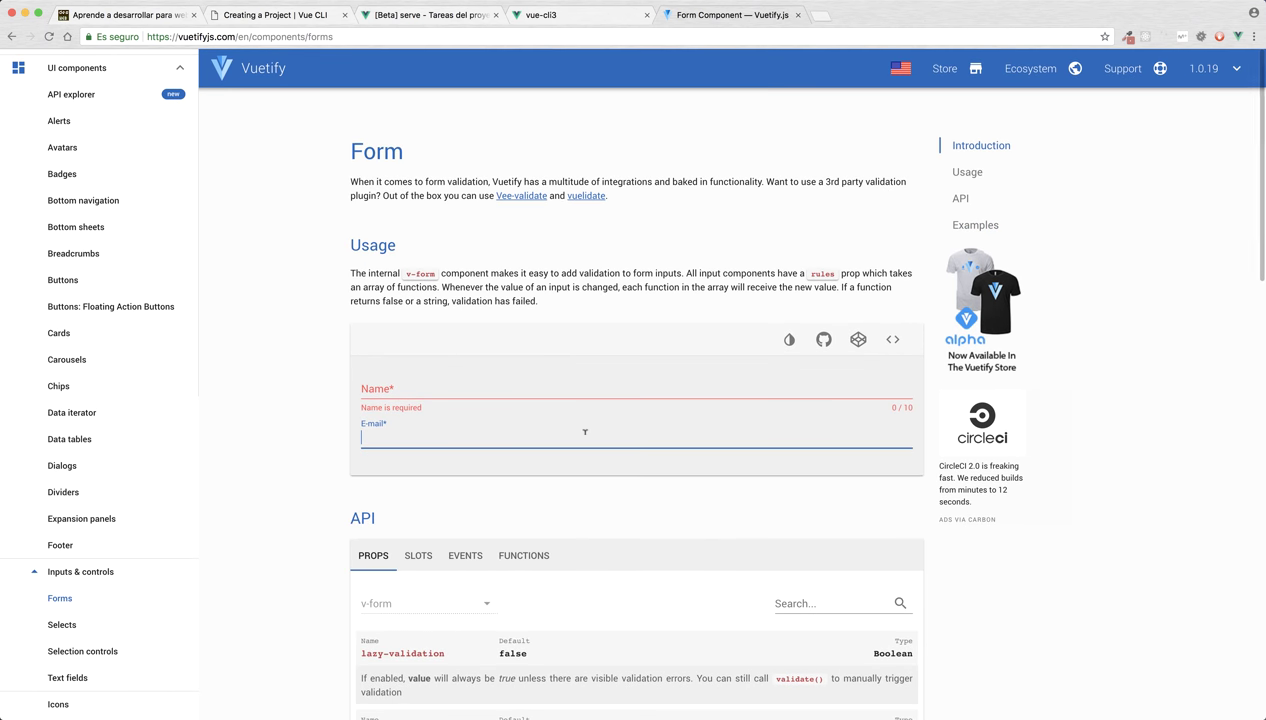
# Find and install vue-cli-plugin-vuetify in the vue-cli3 project, keeping the pre-made template and babel/polyfill options enabled
pyautogui.click(428, 18)
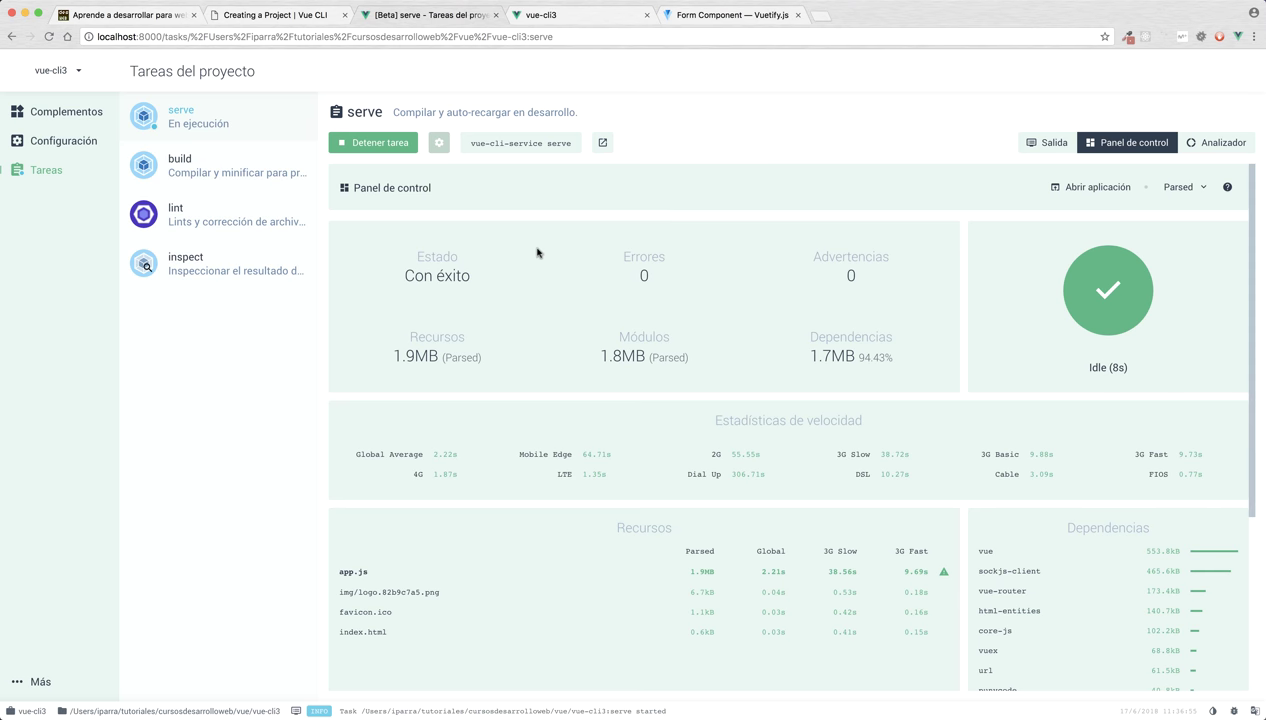
pyautogui.click(86, 112)
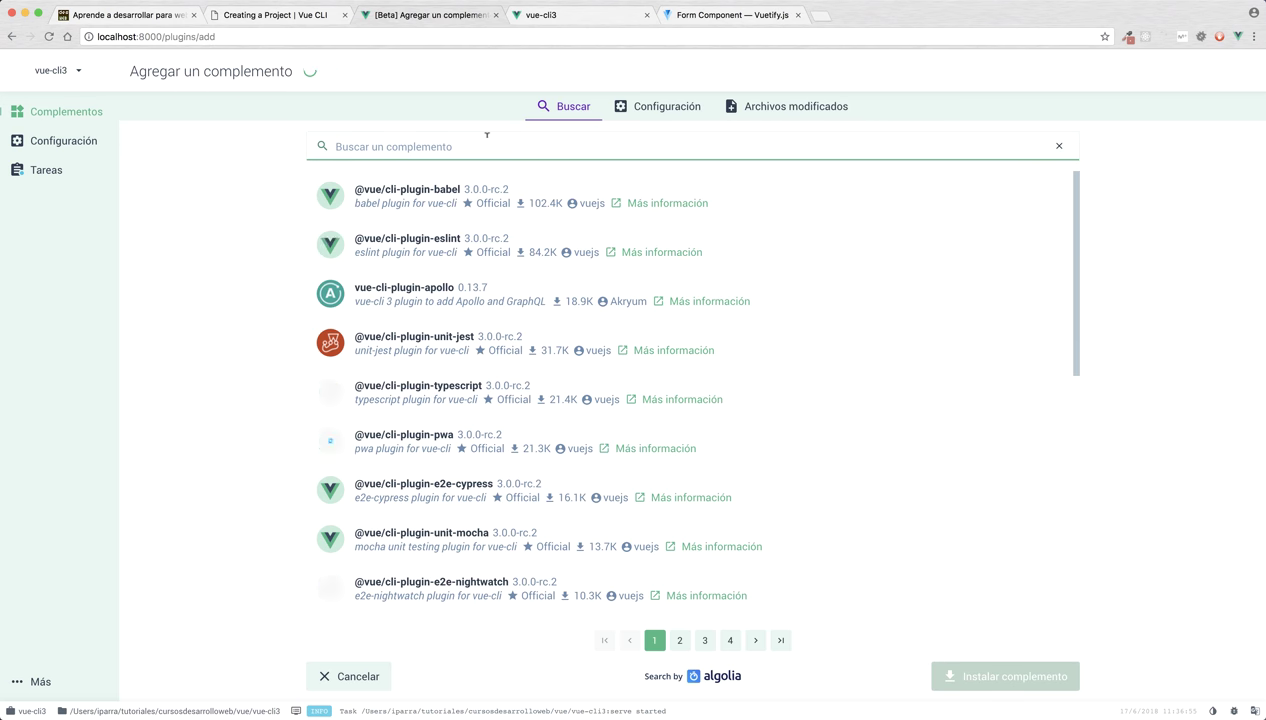
pyautogui.write('vieti')
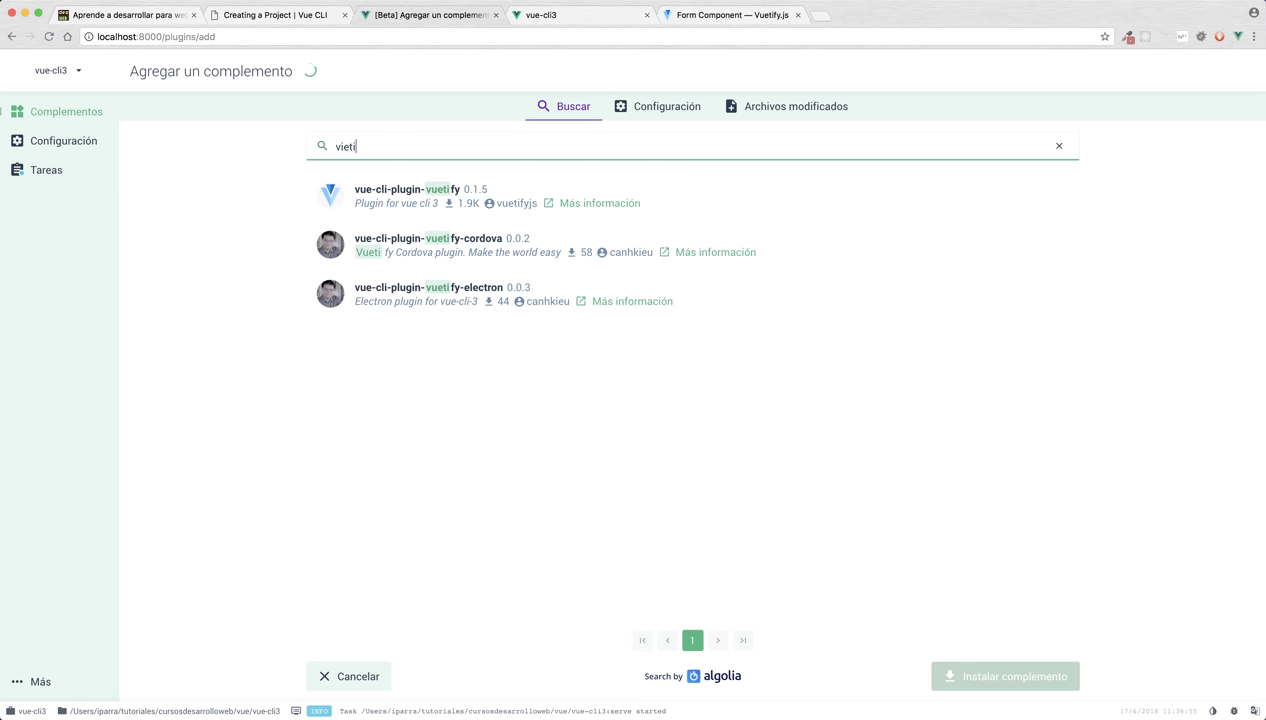
pyautogui.click(410, 206)
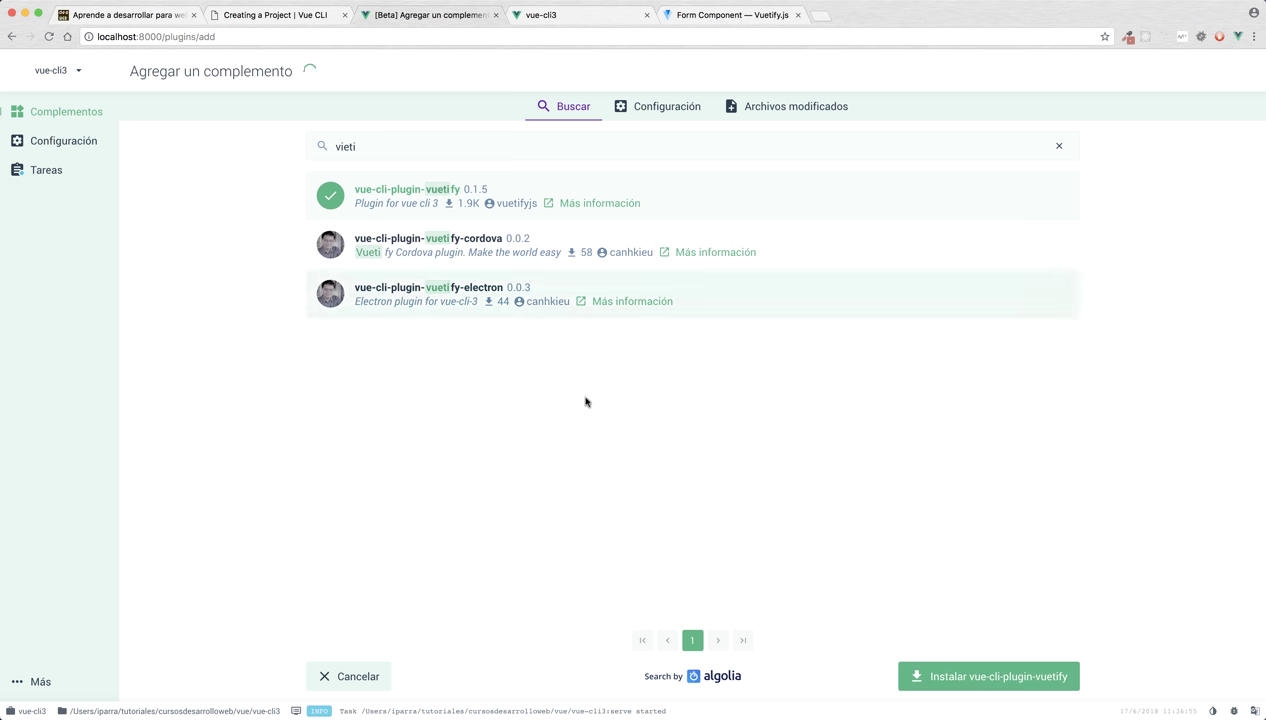
pyautogui.click(948, 676)
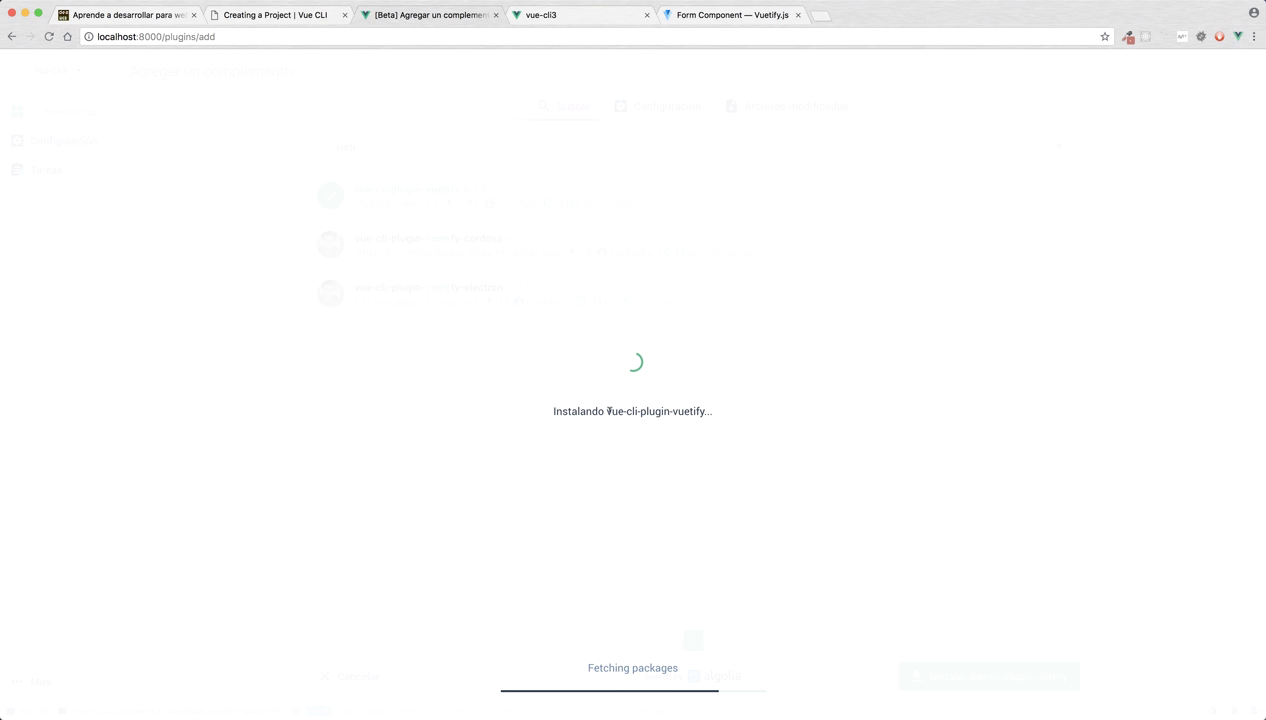
pyautogui.moveTo(607, 411); pyautogui.dragTo(637, 411)
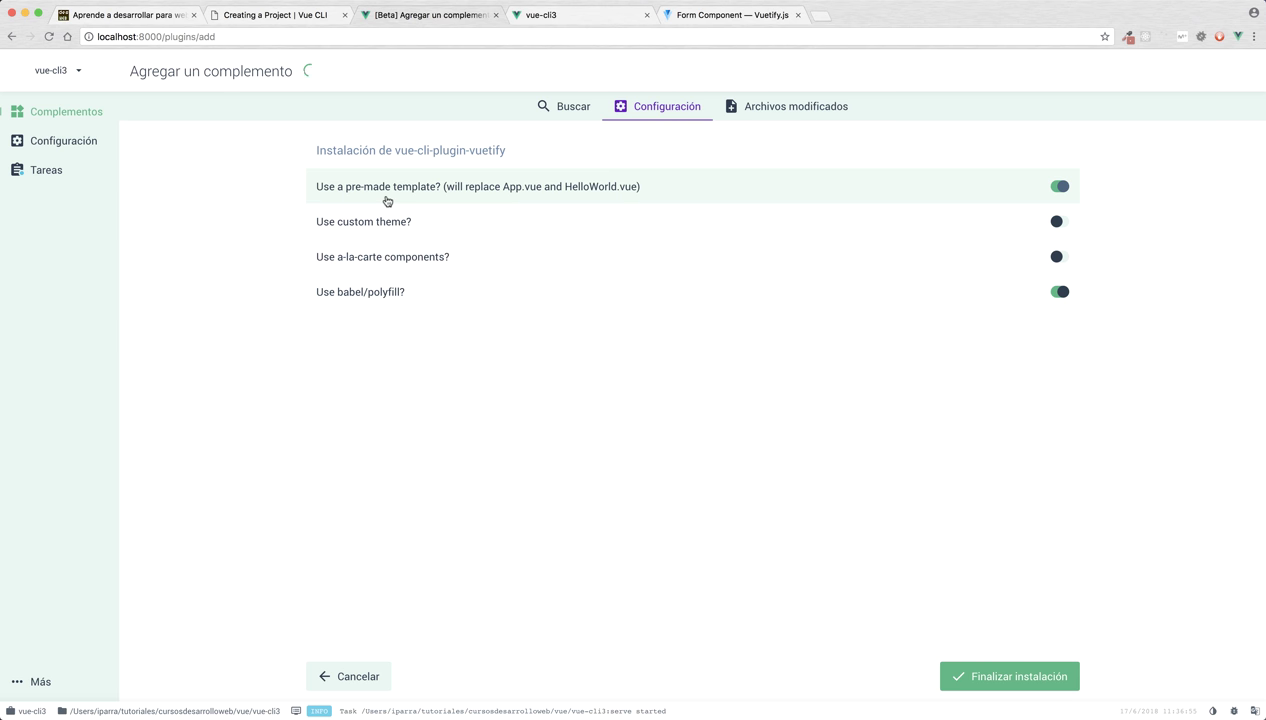
pyautogui.click(1003, 677)
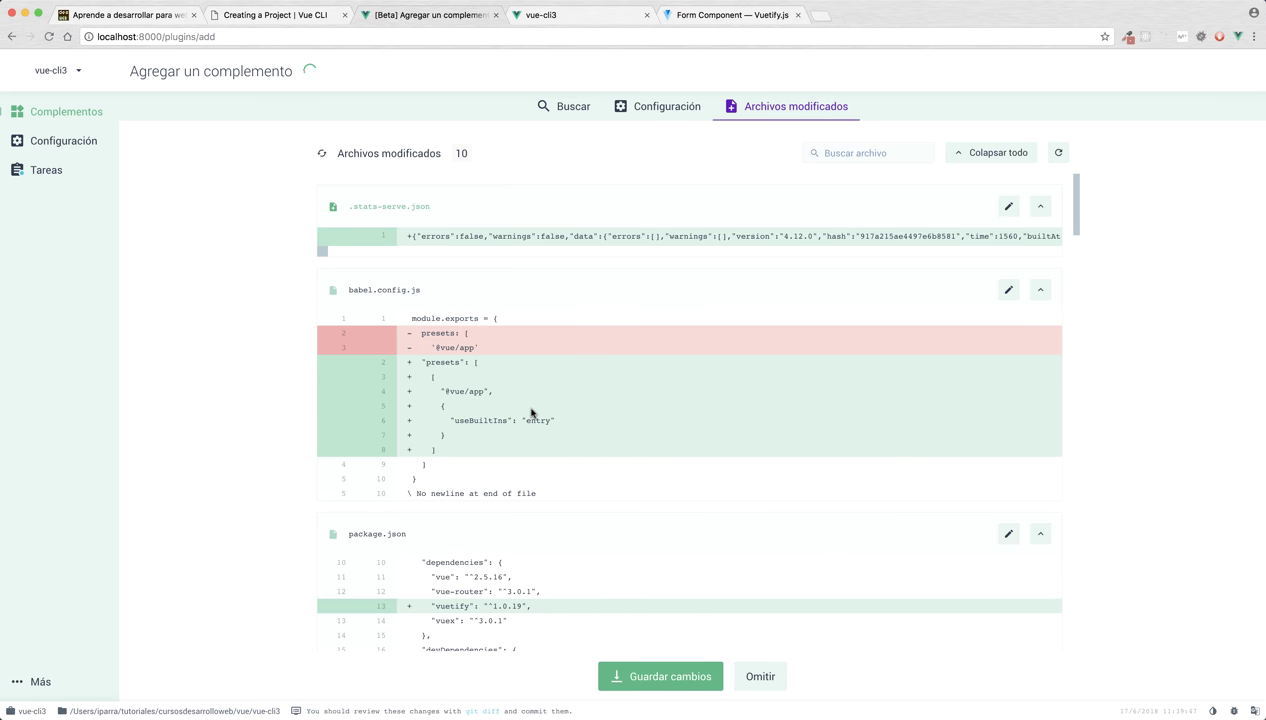
# Examine the files modified by the Vuetify installation, including babel.config.js, package.json, public/index.html, src/App.vue, src/main.js and src/views/Home.vue
pyautogui.scroll(-15, 534, 413)
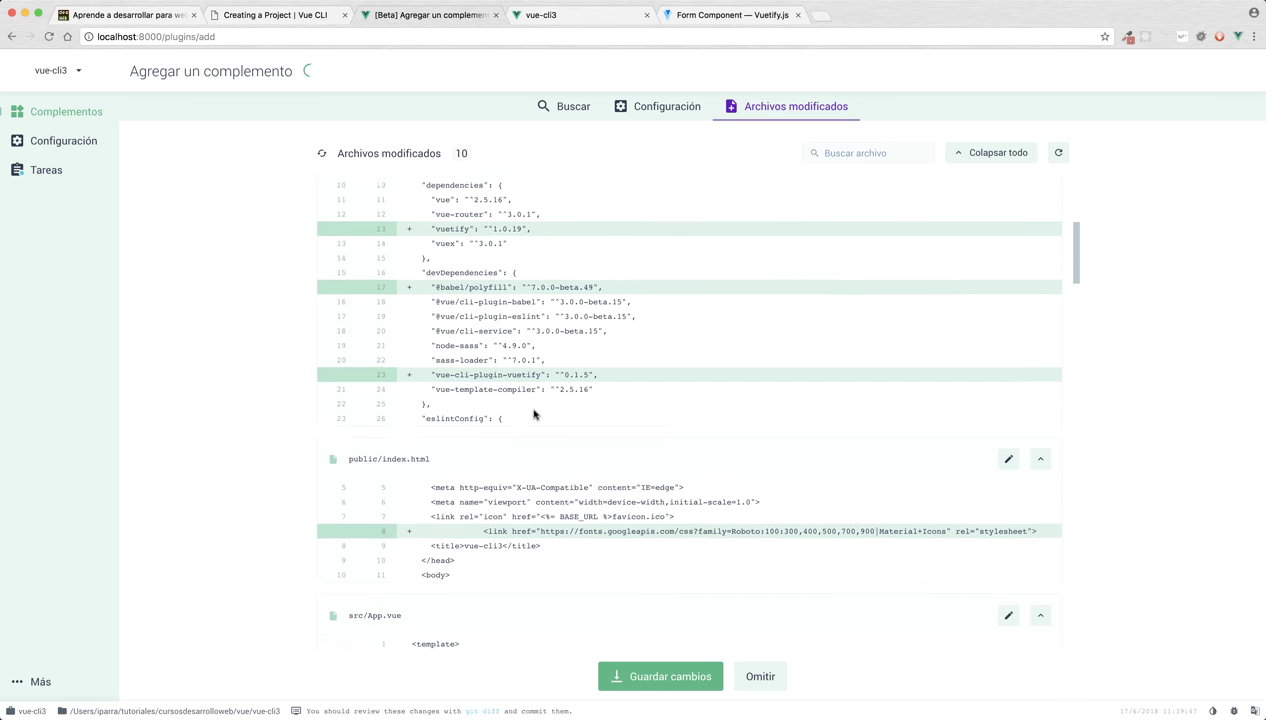
pyautogui.scroll(-15, 534, 413)
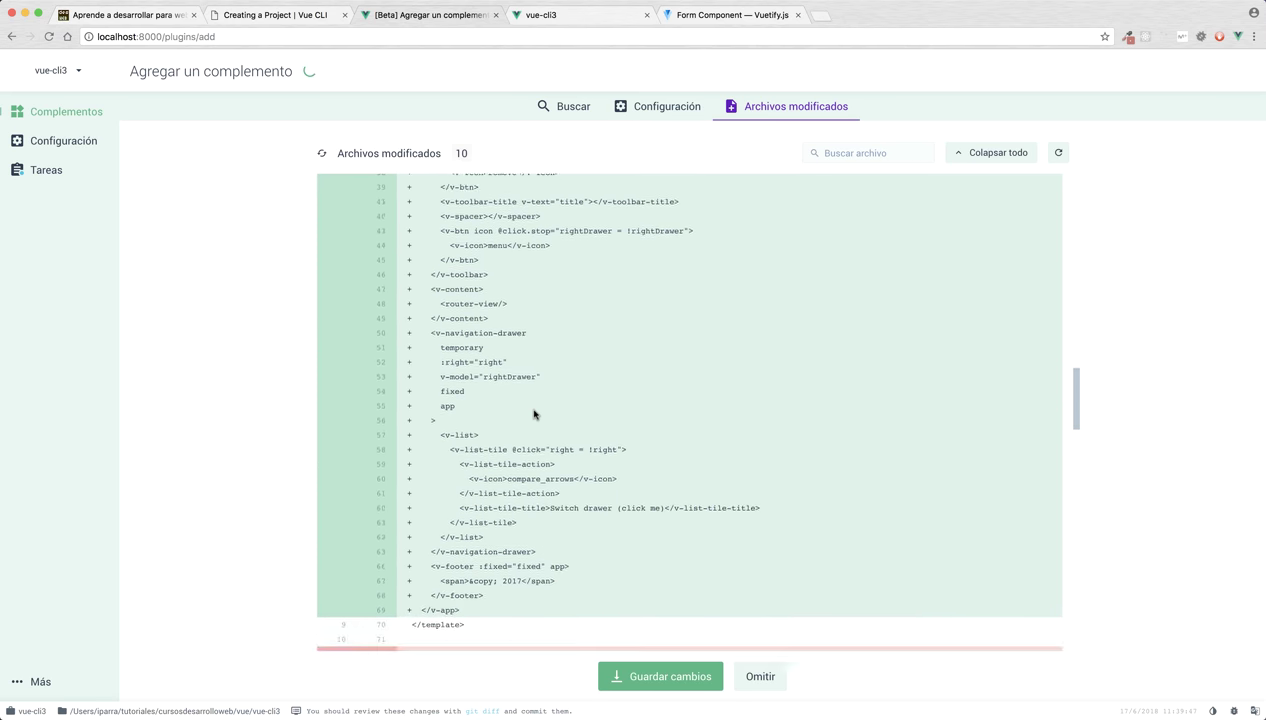
pyautogui.scroll(-15, 534, 413)
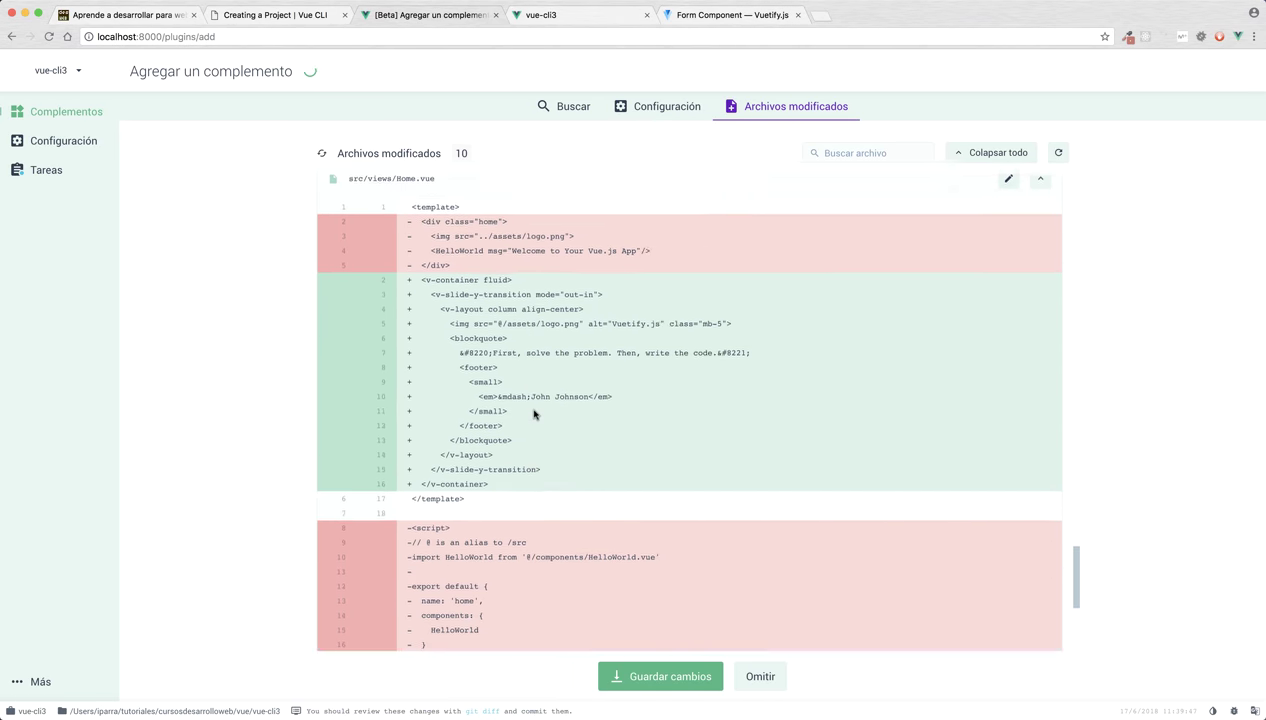
pyautogui.scroll(15, 534, 413)
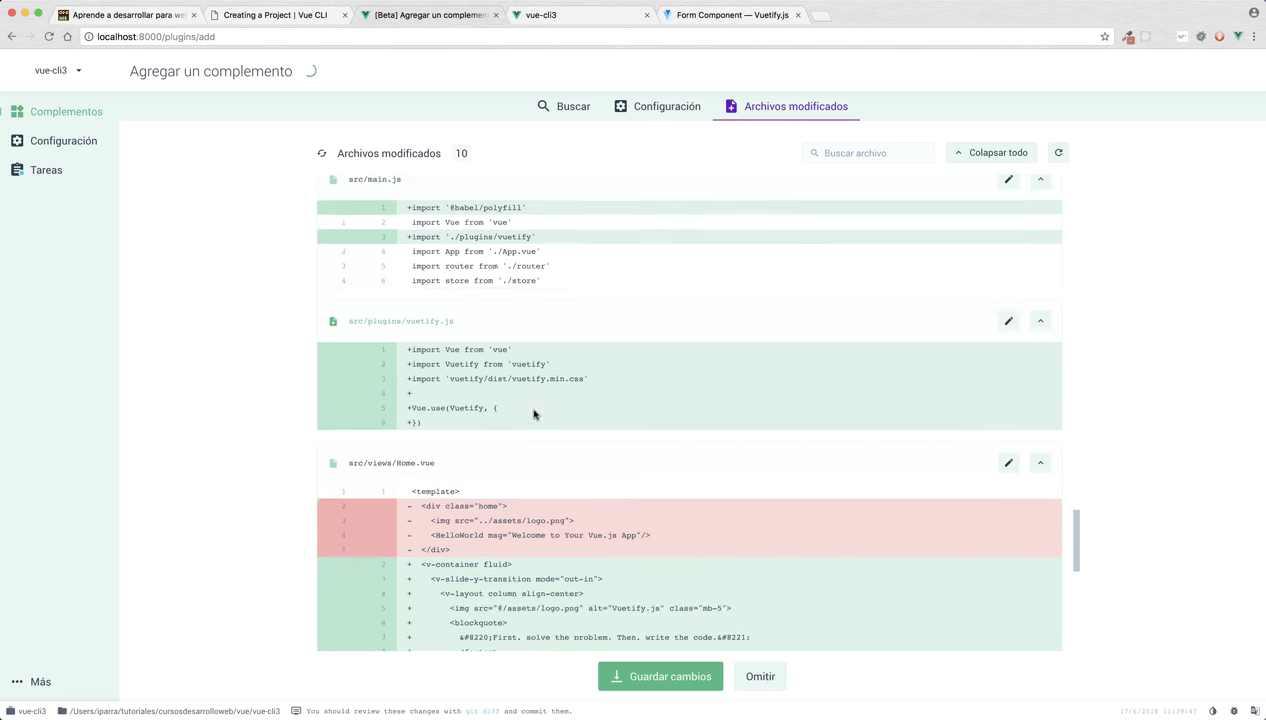
pyautogui.scroll(15, 534, 413)
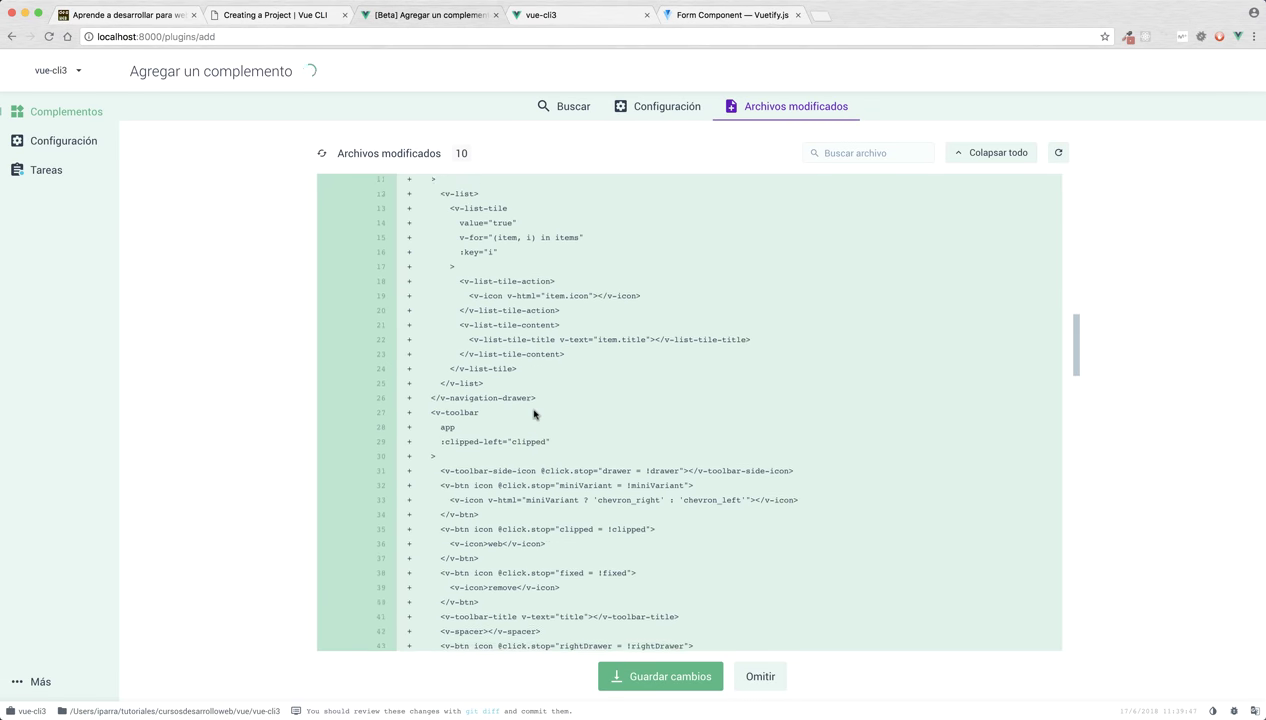
pyautogui.scroll(3, 534, 413)
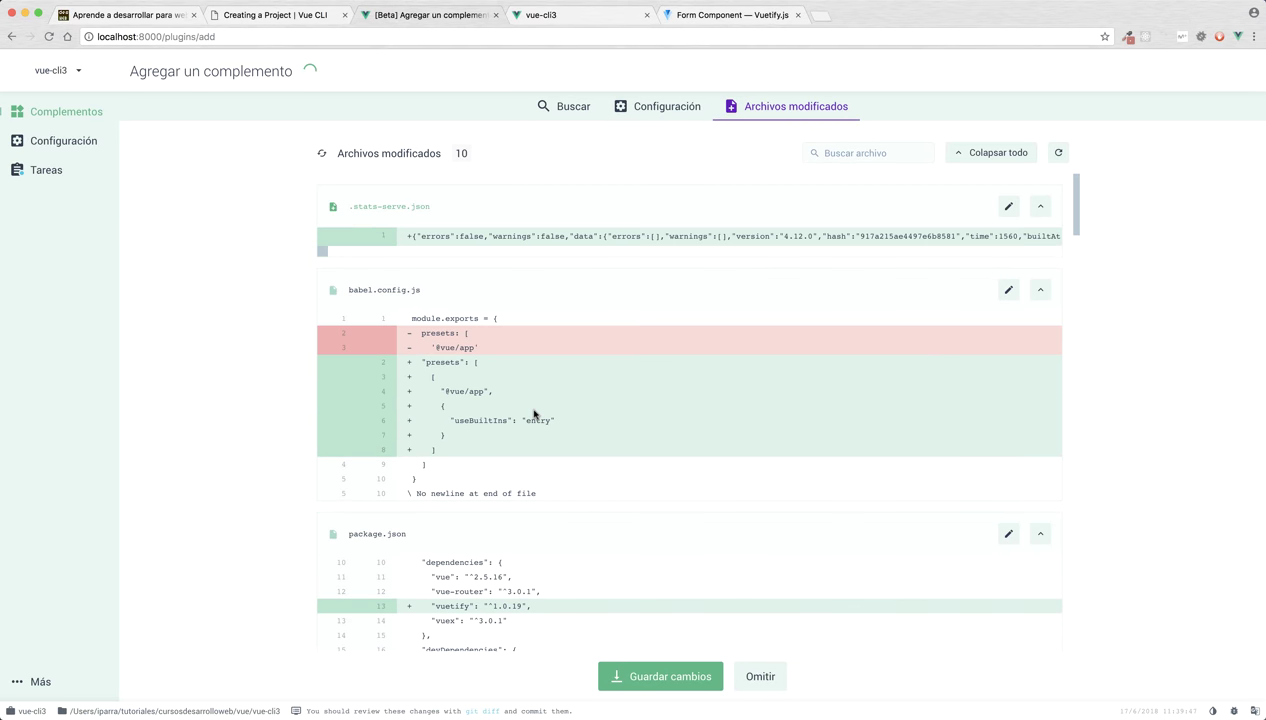
pyautogui.scroll(-10, 534, 413)
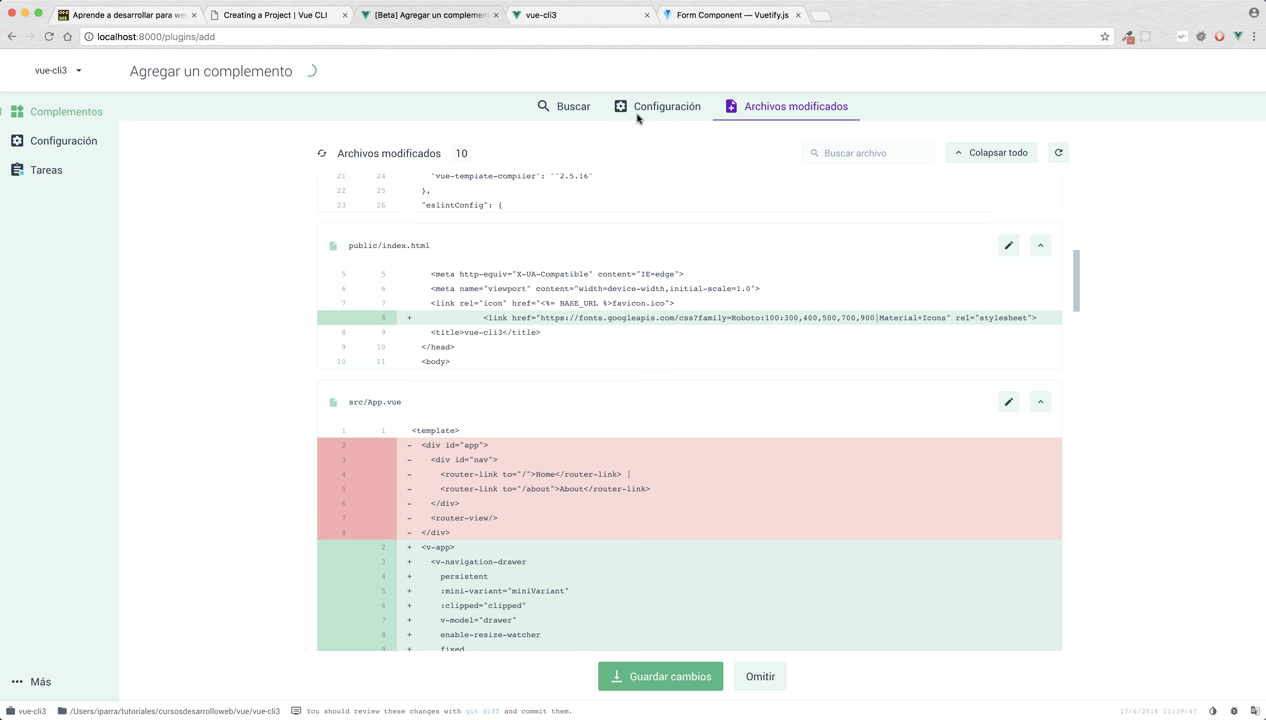
# View the running vue-cli3 app with the Vuetify template and try its navigation drawer and the temporary second drawer
pyautogui.click(544, 16)
pyautogui.click(544, 36)
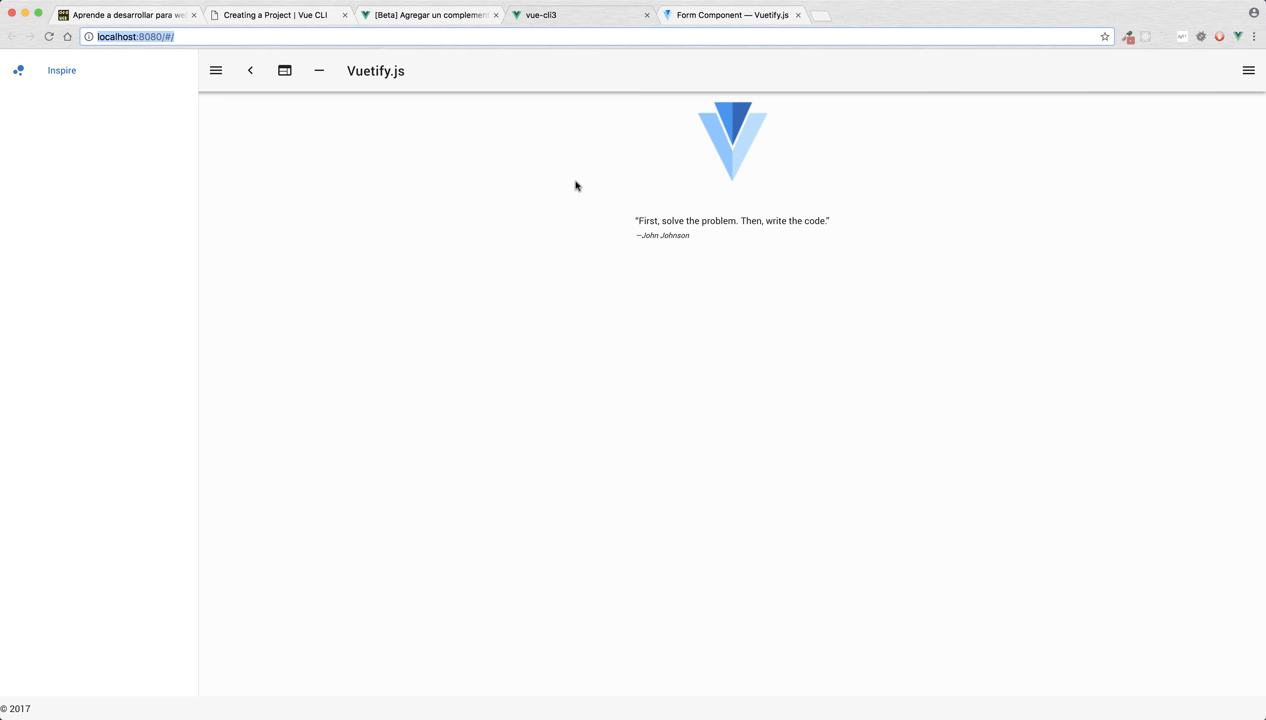
pyautogui.click(215, 71)
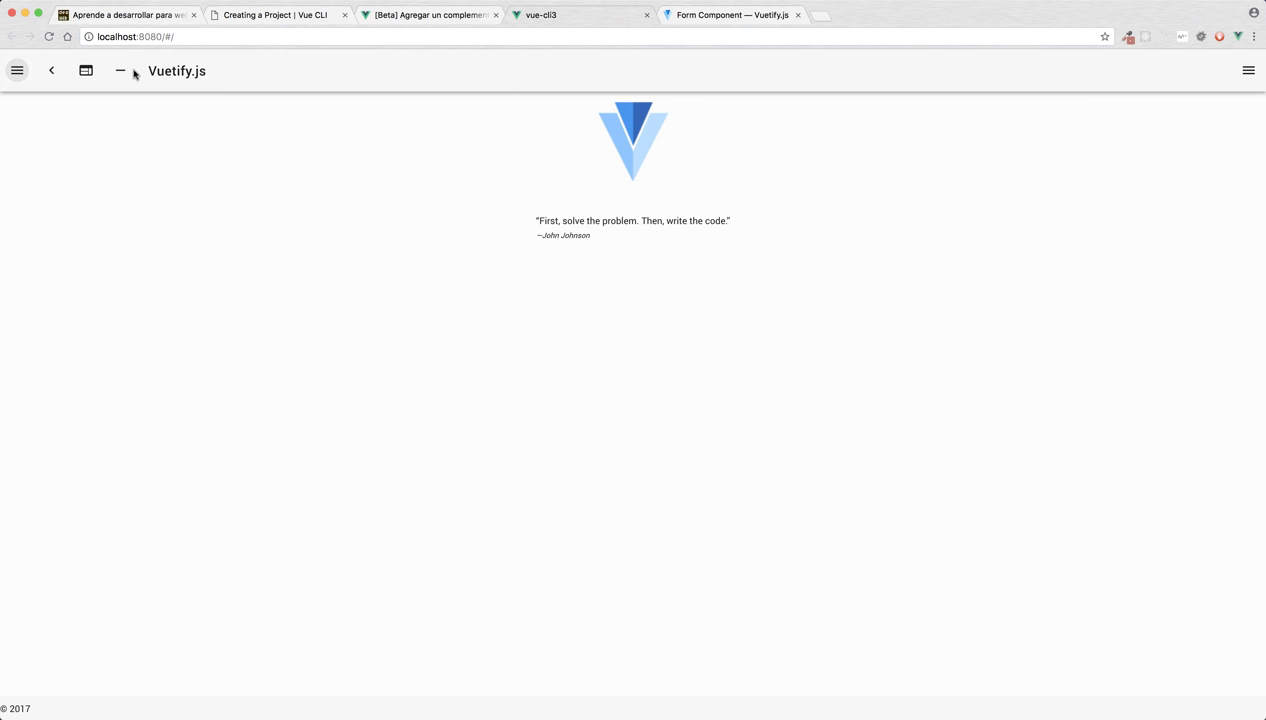
pyautogui.click(1252, 70)
pyautogui.click(1160, 70)
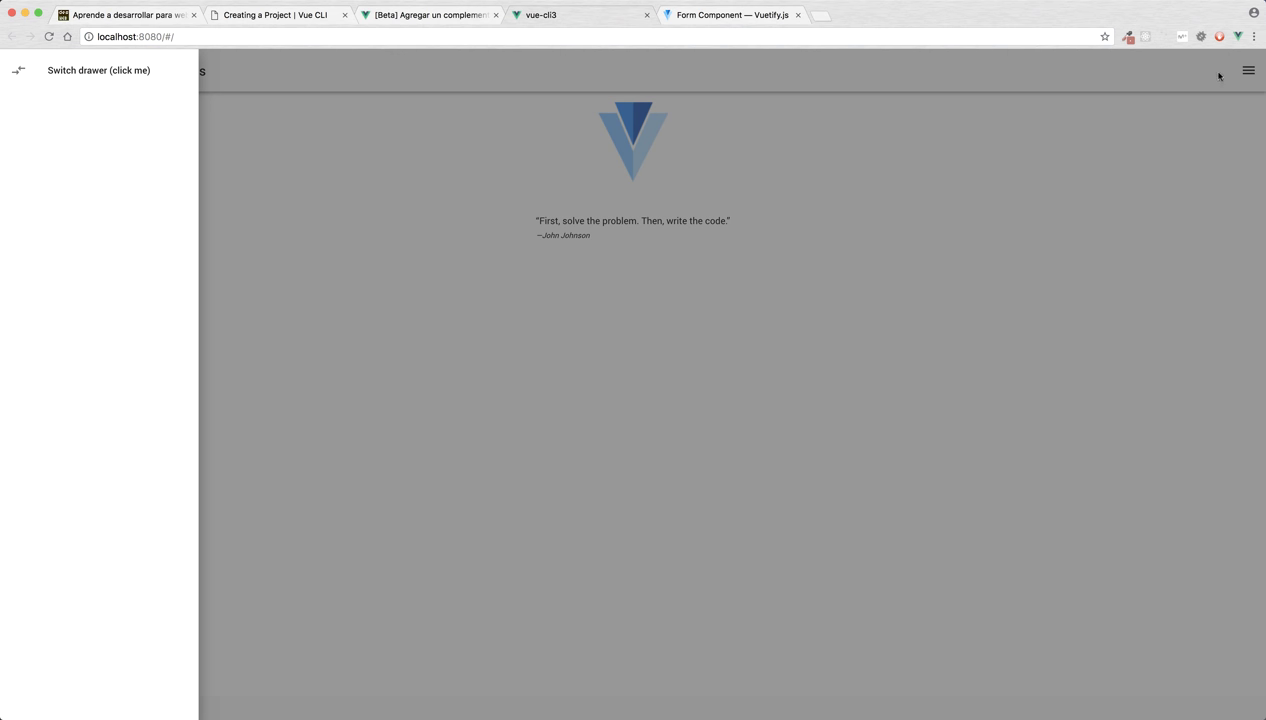
pyautogui.click(213, 212)
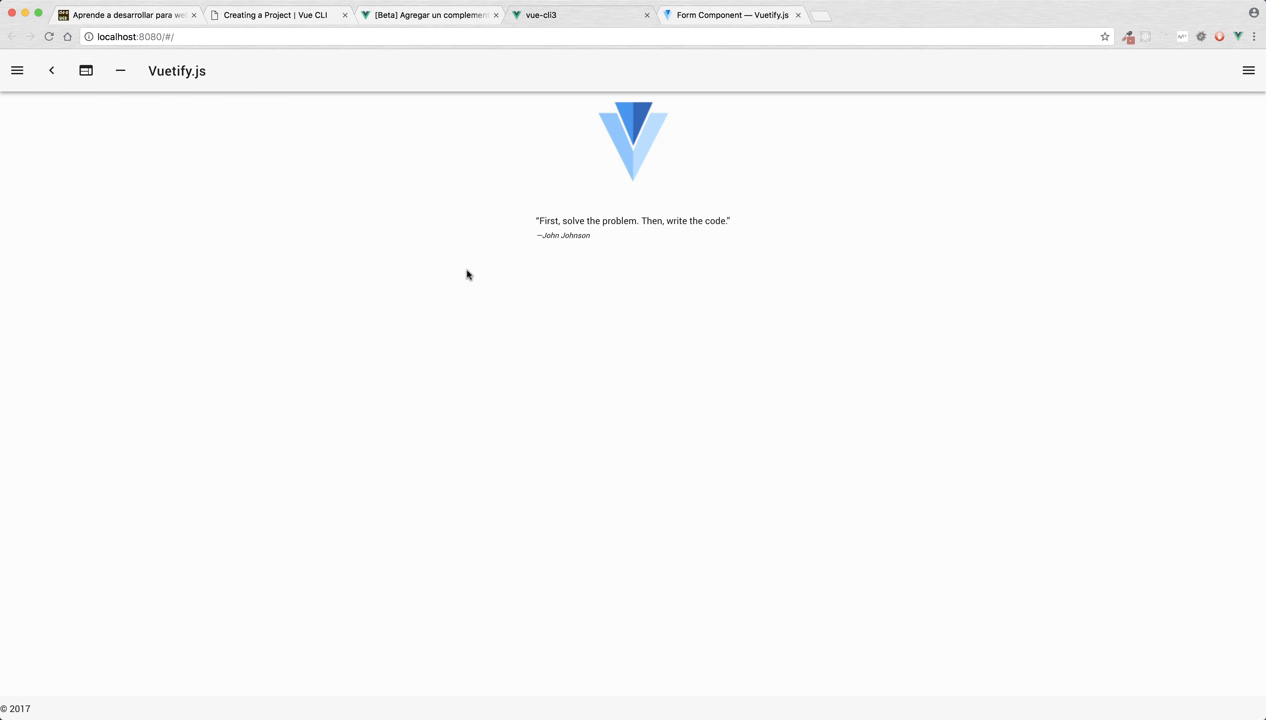
# Switch to WebStorm and dismiss the Indexing message and the Unregistered VCS root notification
pyautogui.press('super+Tab')
pyautogui.press('super+Tab')
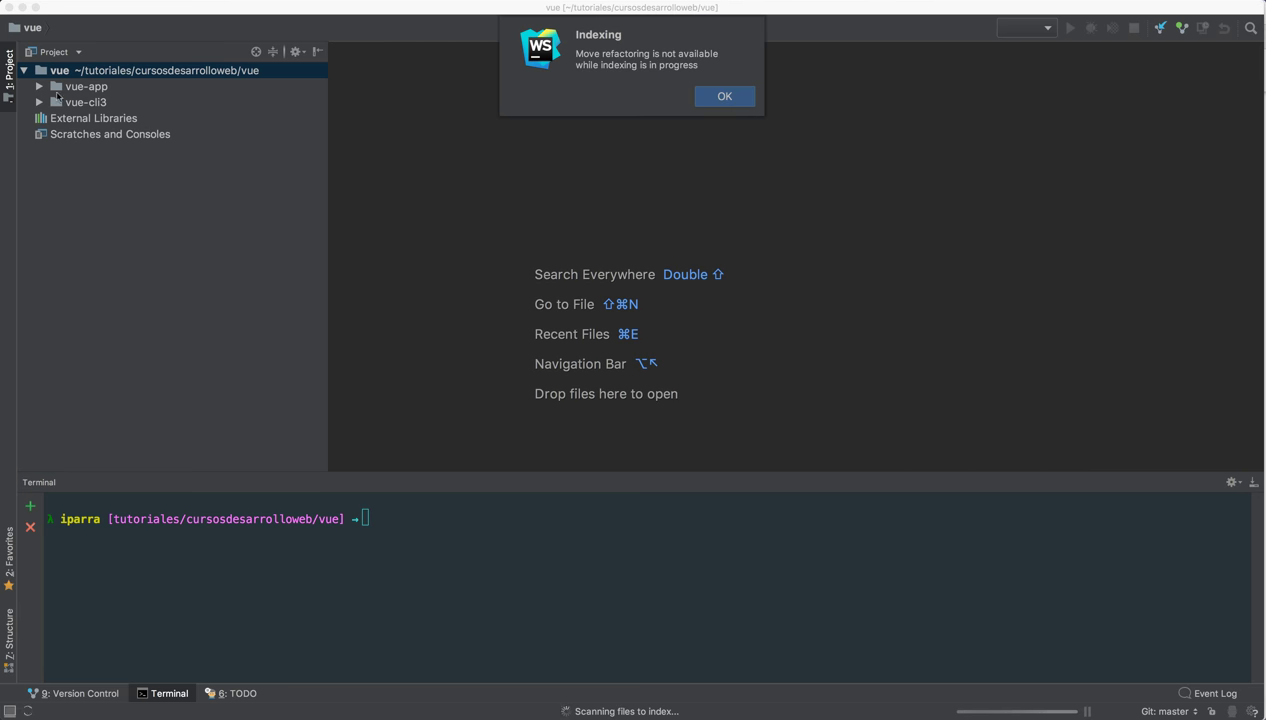
pyautogui.click(702, 100)
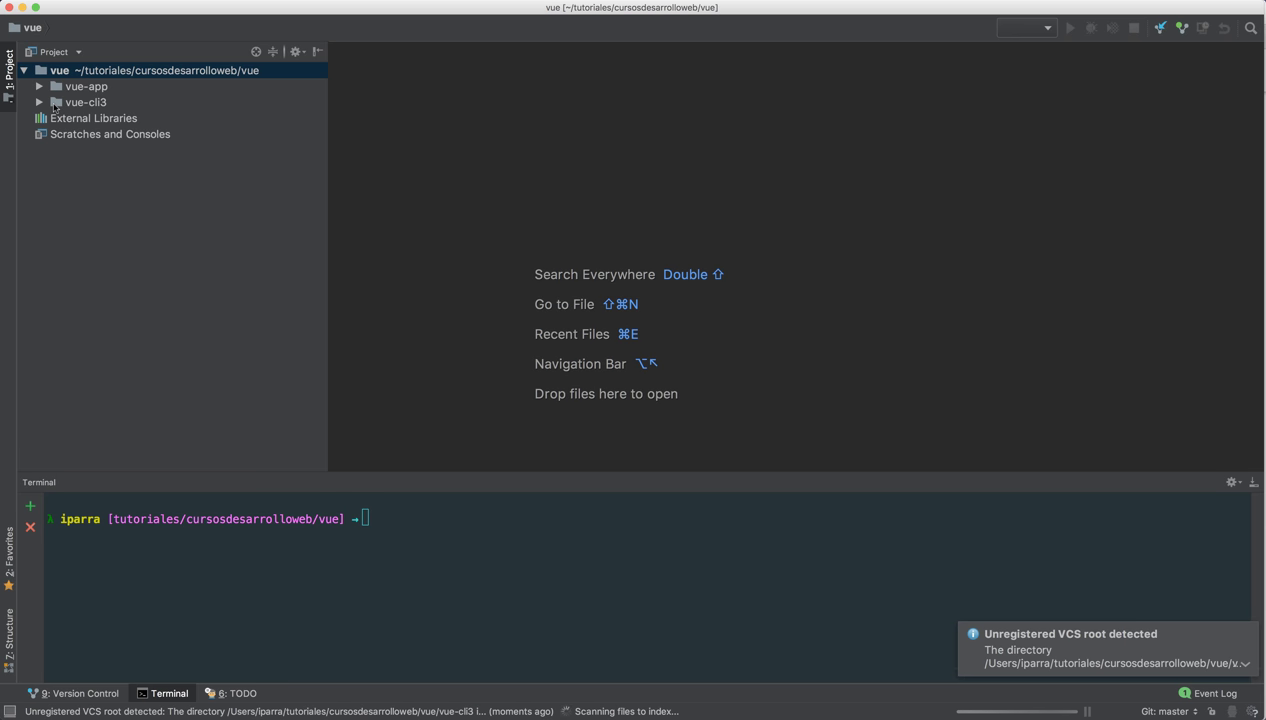
pyautogui.press('Down')
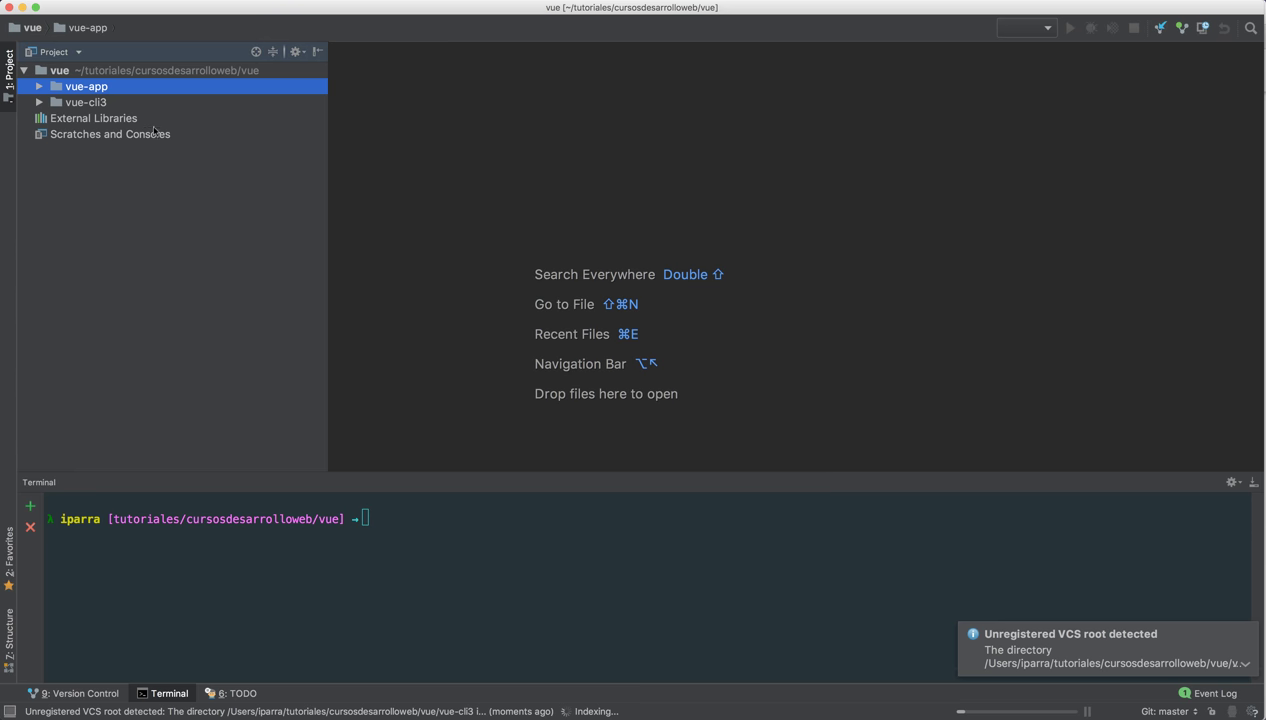
pyautogui.press('Down')
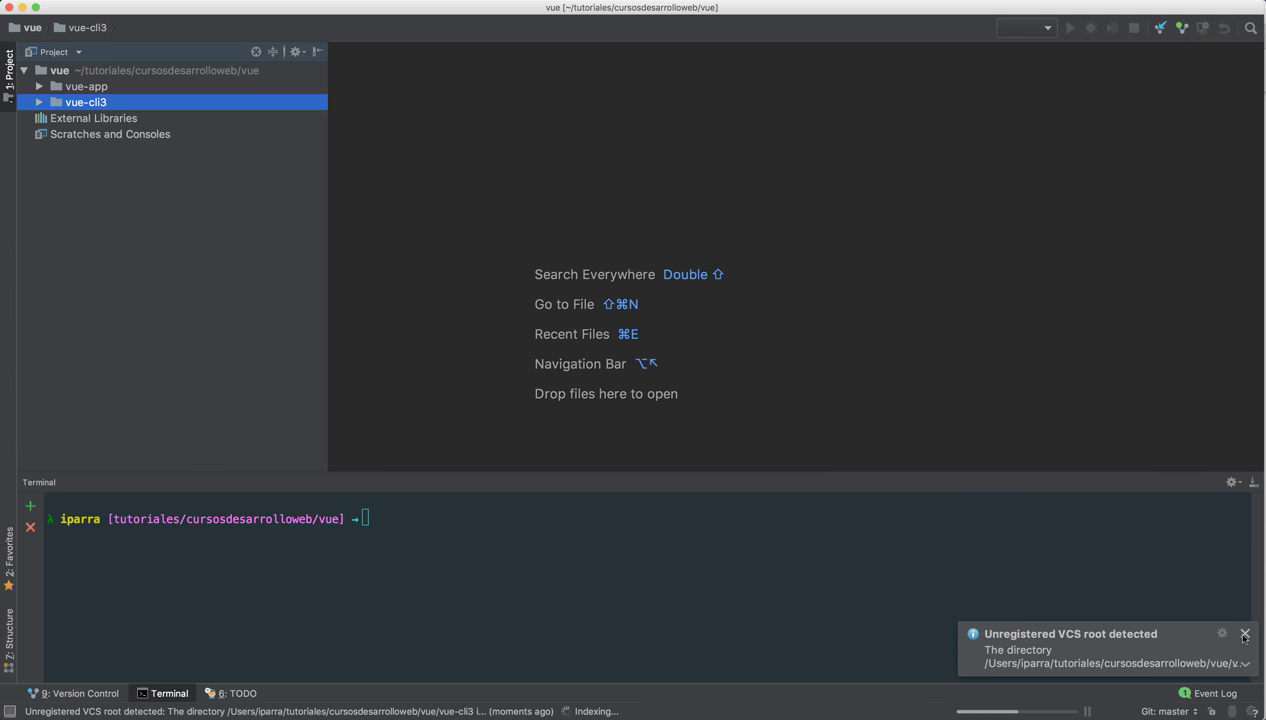
pyautogui.click(1244, 635)
pyautogui.click(444, 570)
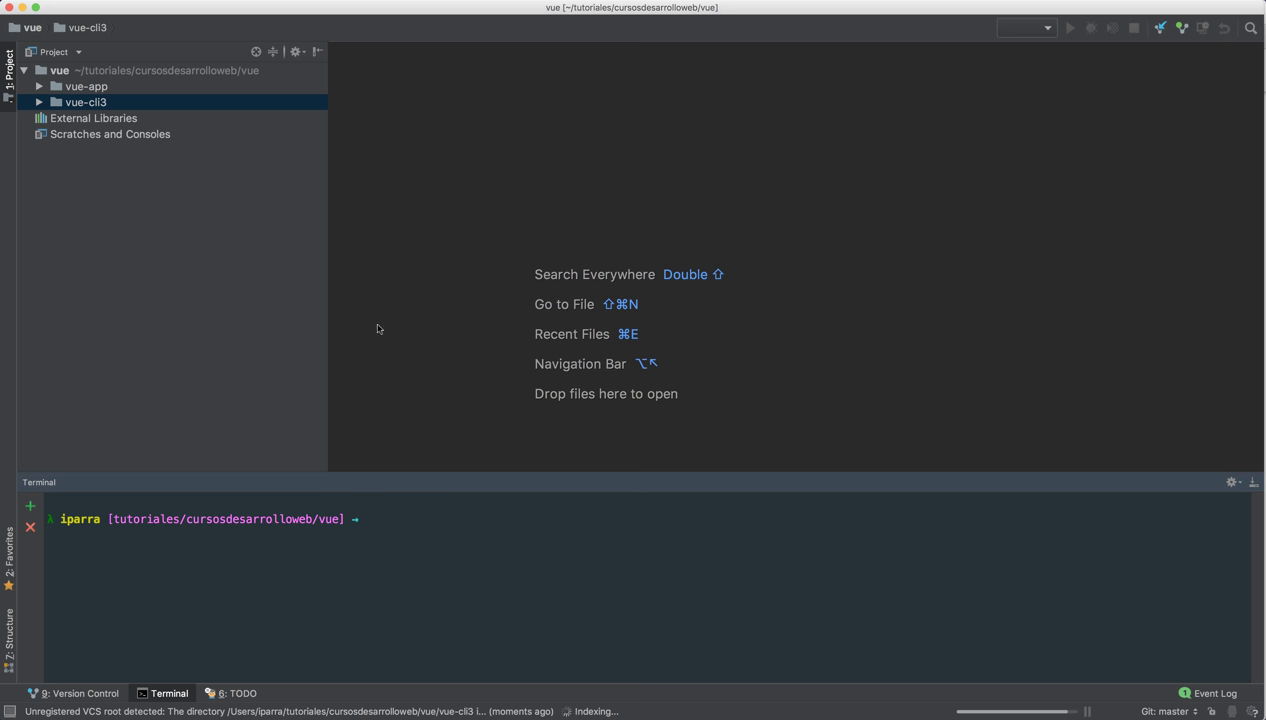
pyautogui.click(53, 72)
pyautogui.rightClick(53, 72)
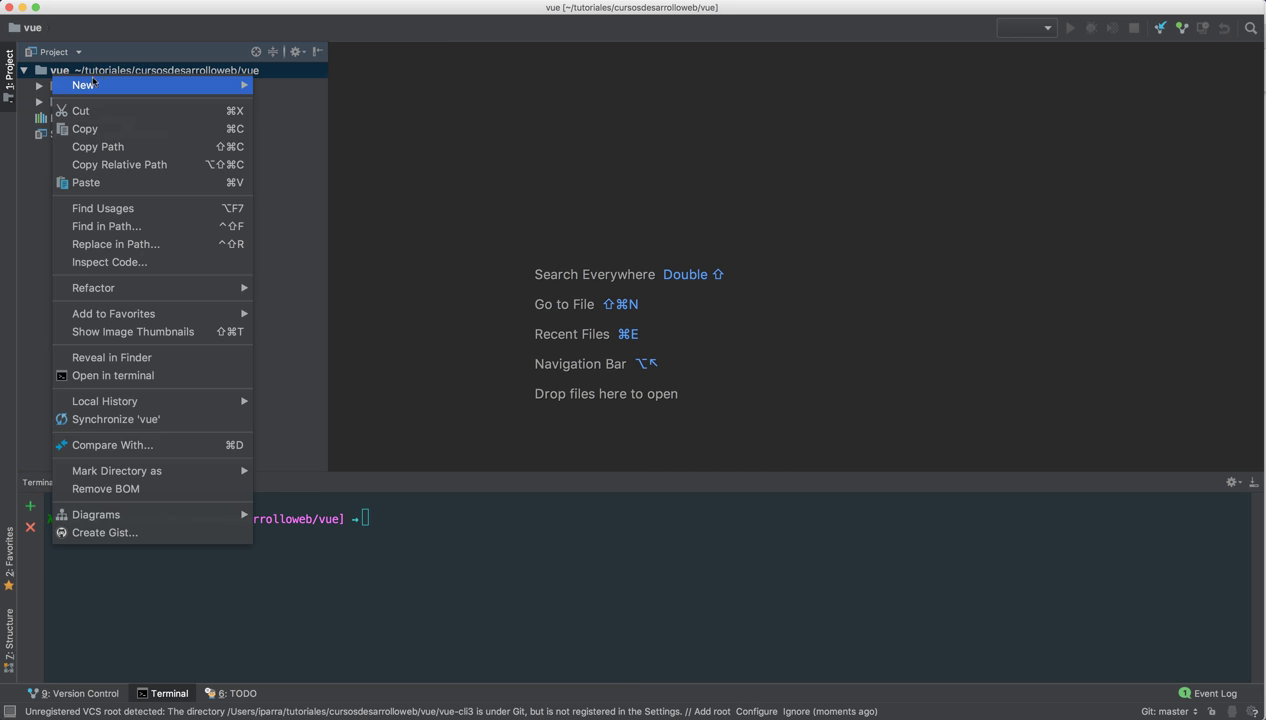
pyautogui.moveTo(120, 85)
pyautogui.click(303, 90)
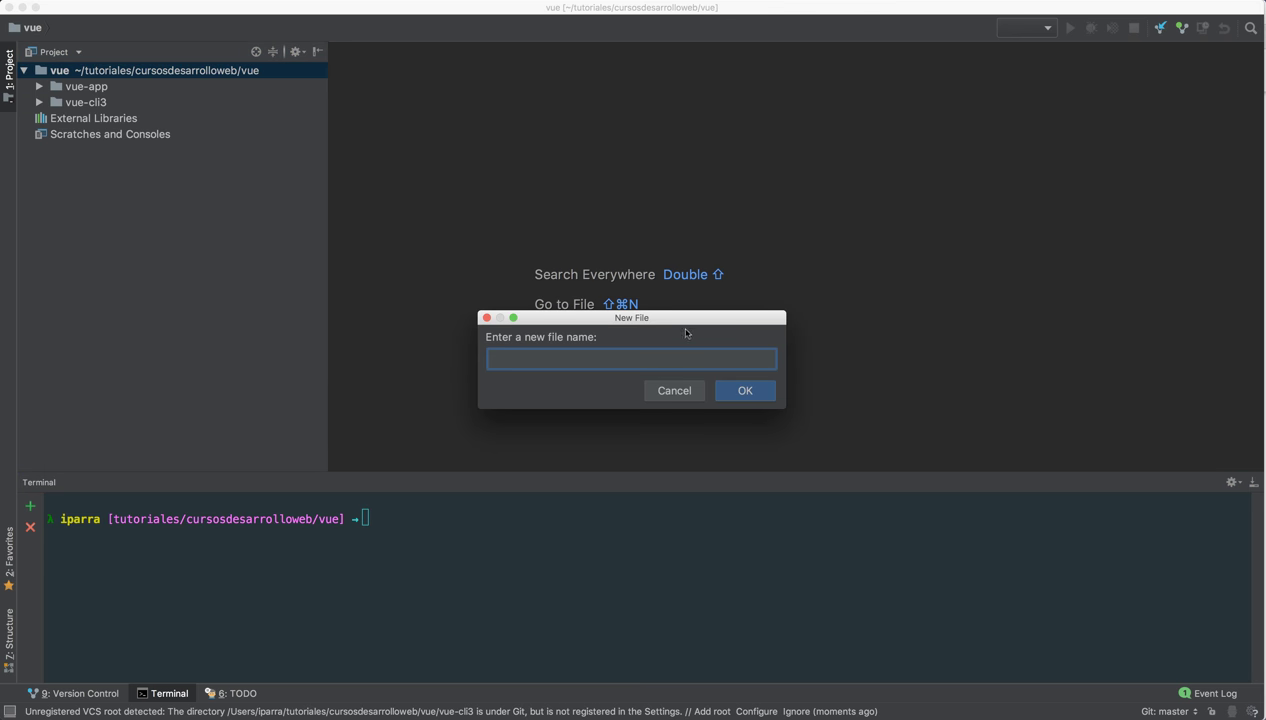
pyautogui.click(674, 393)
# Create a new directory named vue-blank-app in the vue root folder
pyautogui.rightClick(86, 75)
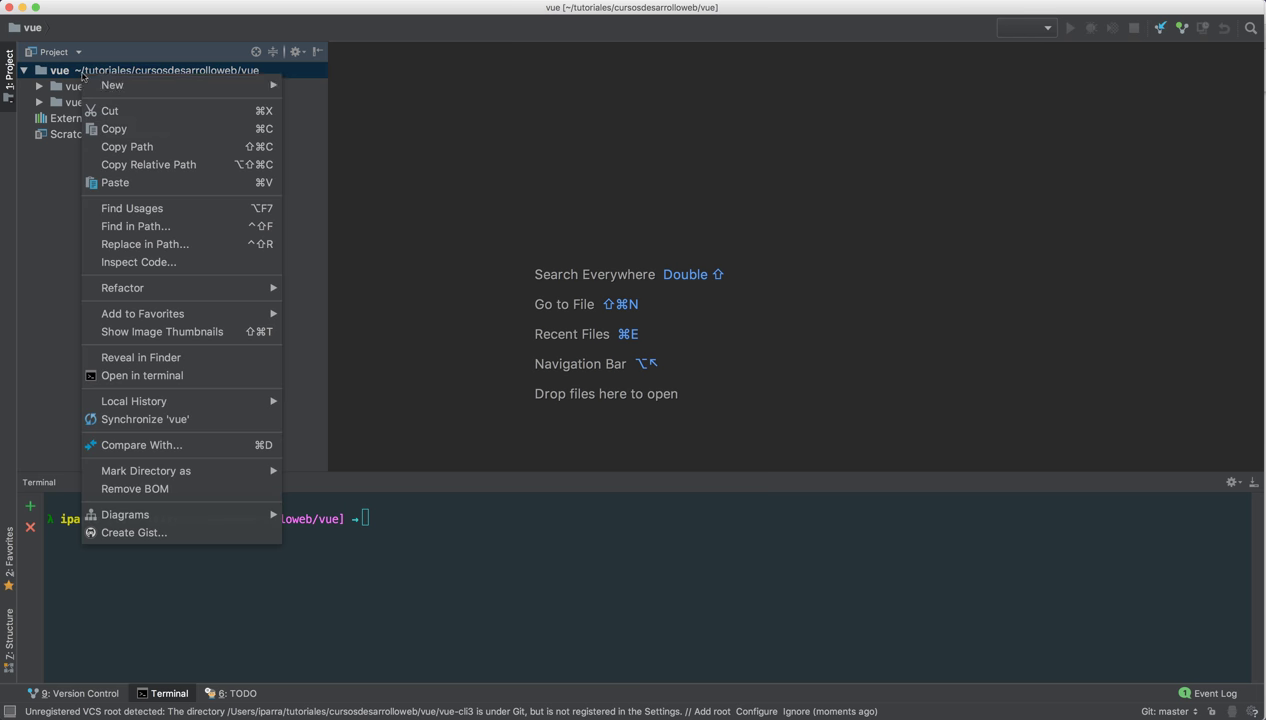
pyautogui.moveTo(140, 86)
pyautogui.click(313, 122)
pyautogui.write('vue-blank-app')
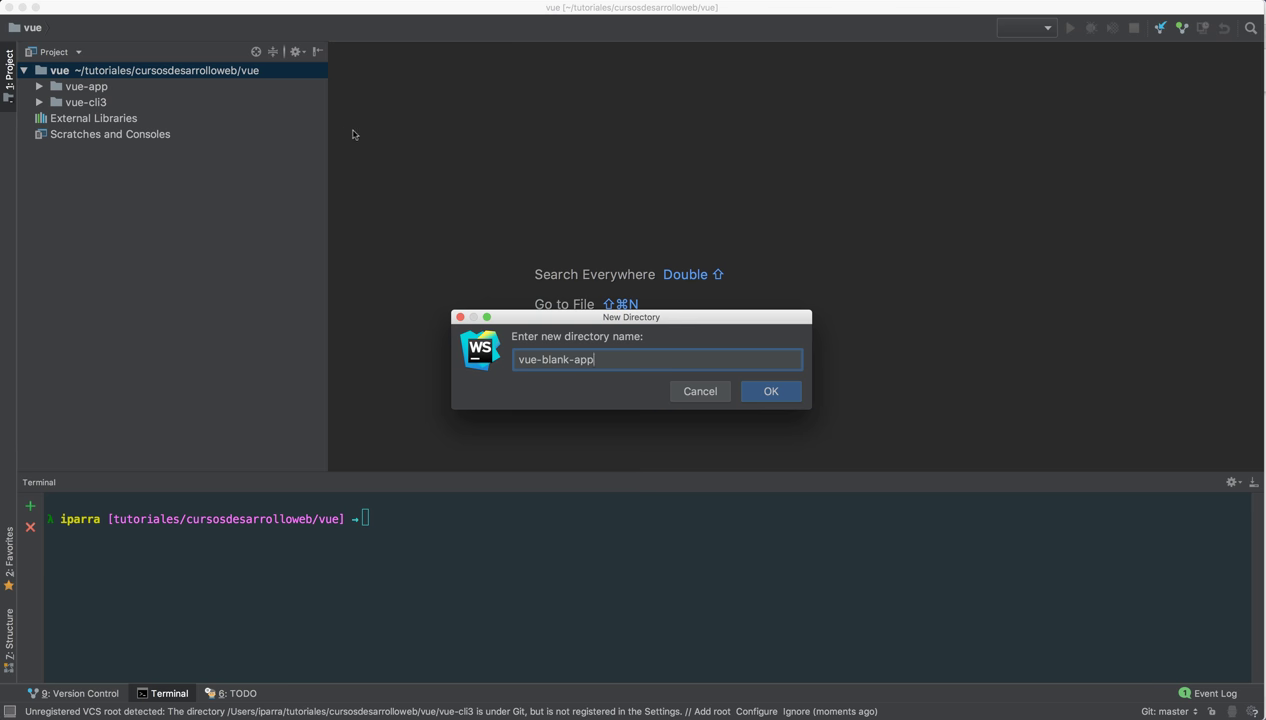
pyautogui.press('Return')
# Create a new file named App.vue in the vue-blank-app directory
pyautogui.rightClick(83, 108)
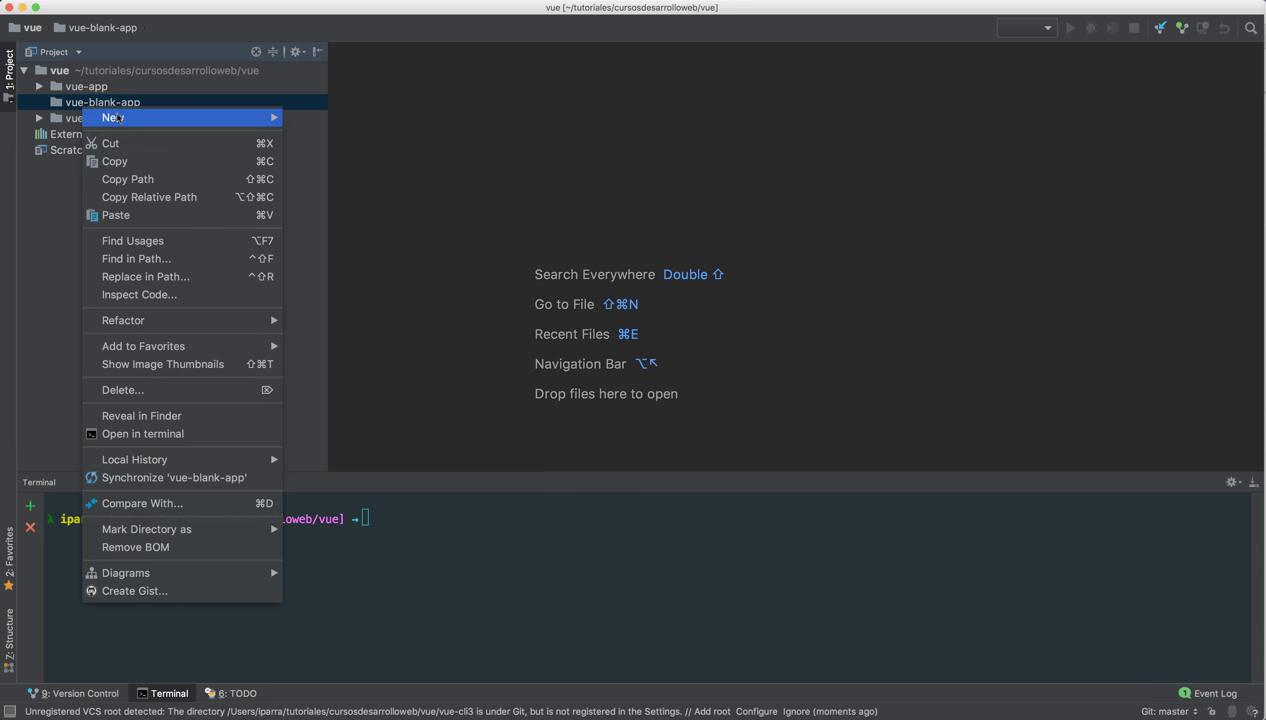
pyautogui.moveTo(200, 117)
pyautogui.click(311, 118)
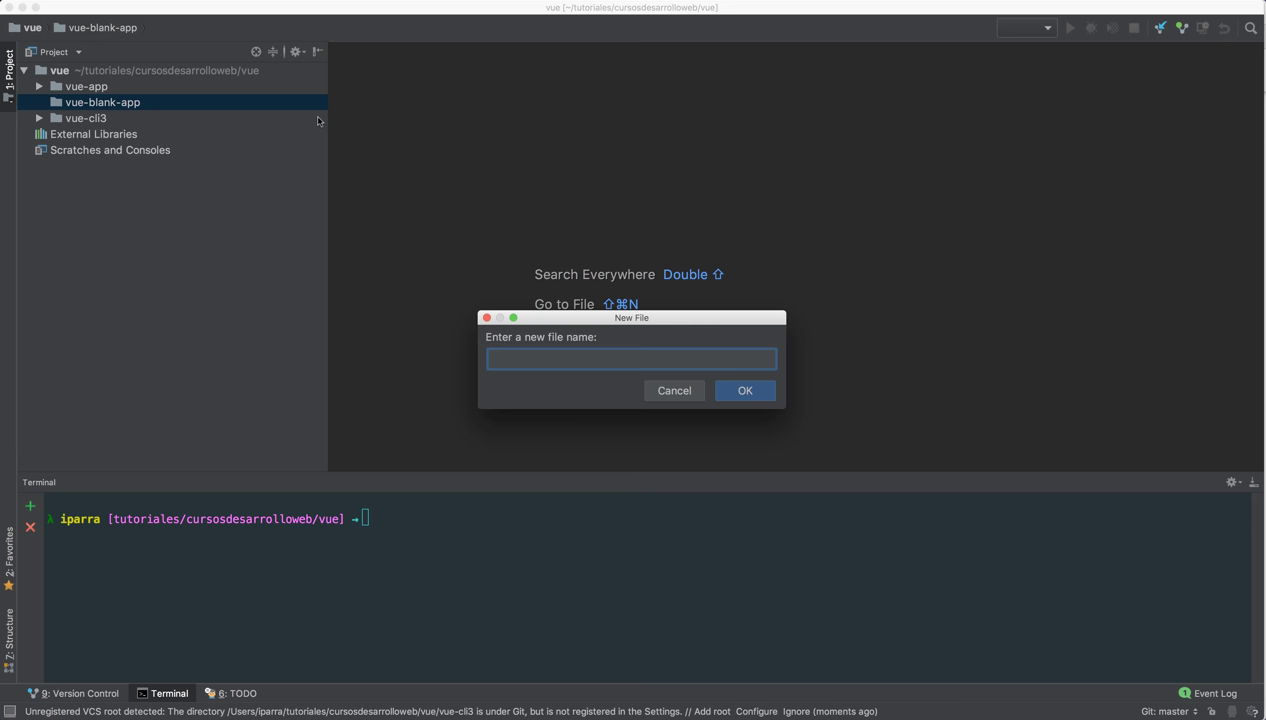
pyautogui.write('App.vue')
pyautogui.press('Return')
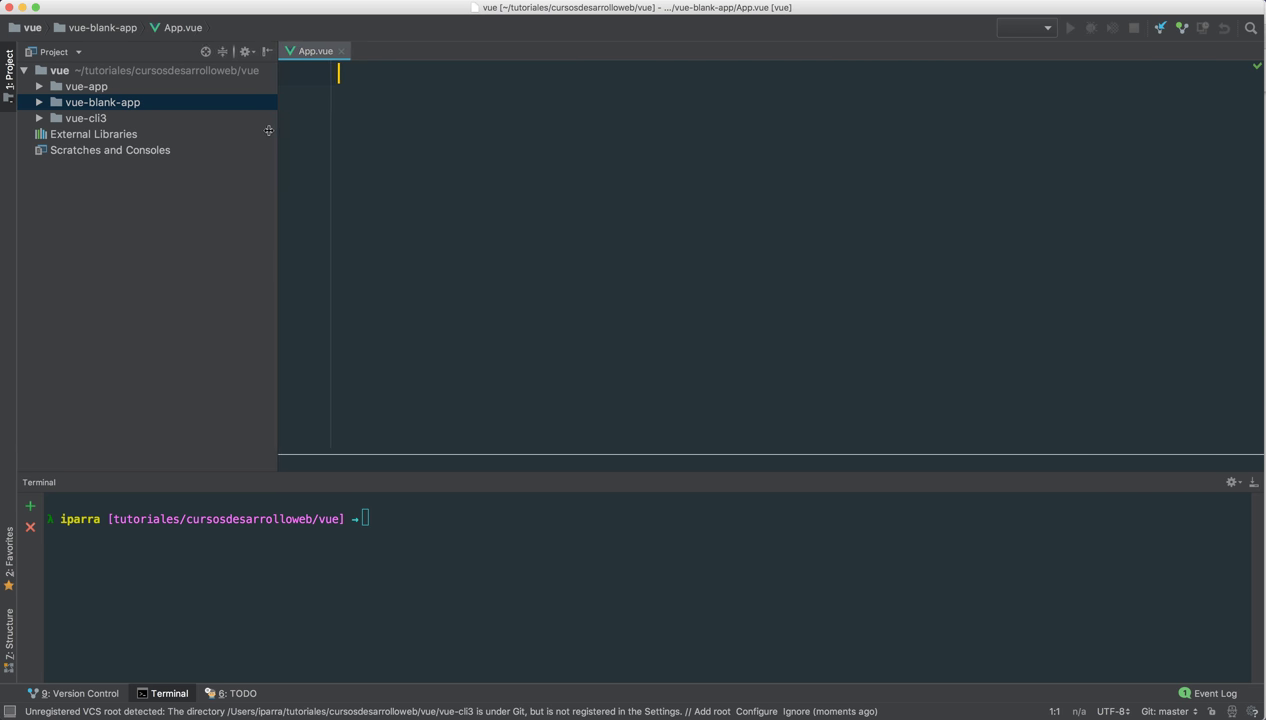
# Write a template block in App.vue containing a div with the id "app", with an empty line inside the div
pyautogui.moveTo(327, 133); pyautogui.dragTo(247, 130)
pyautogui.write('<tem')
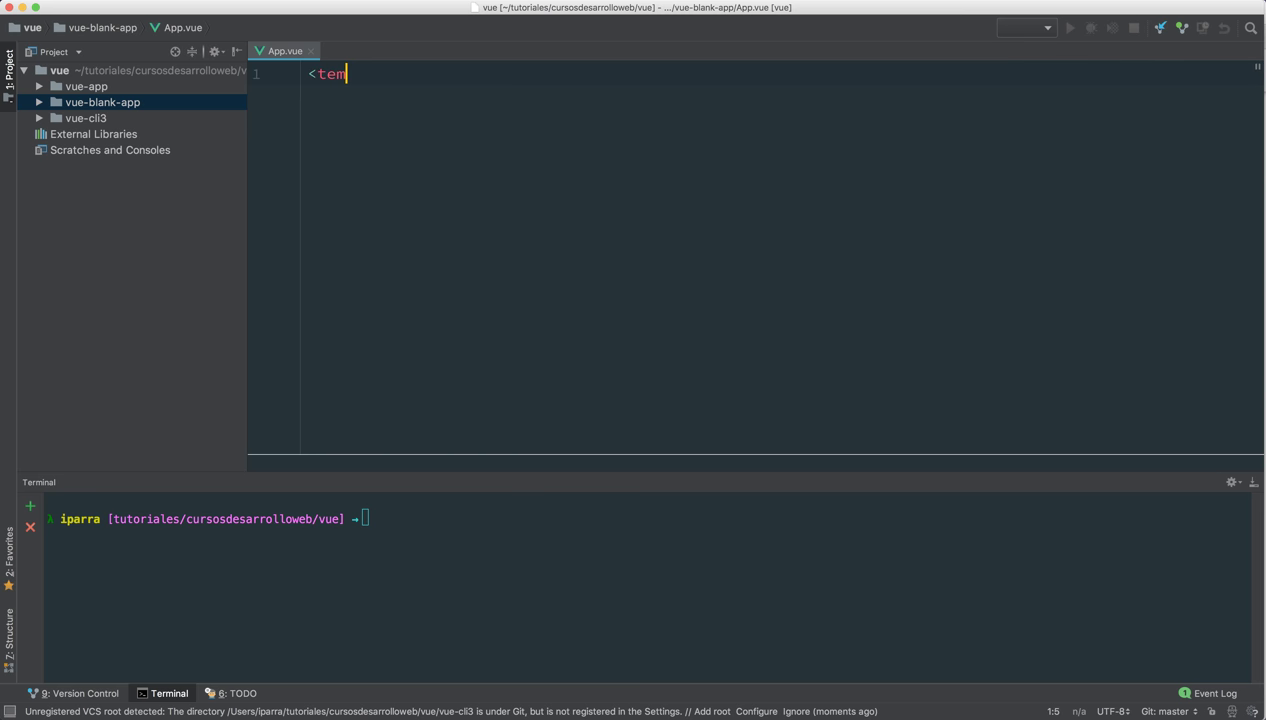
pyautogui.write('plate>')
pyautogui.press('Return')
pyautogui.write('<div ')
pyautogui.write('c')
pyautogui.press('BackSpace')
pyautogui.write('id')
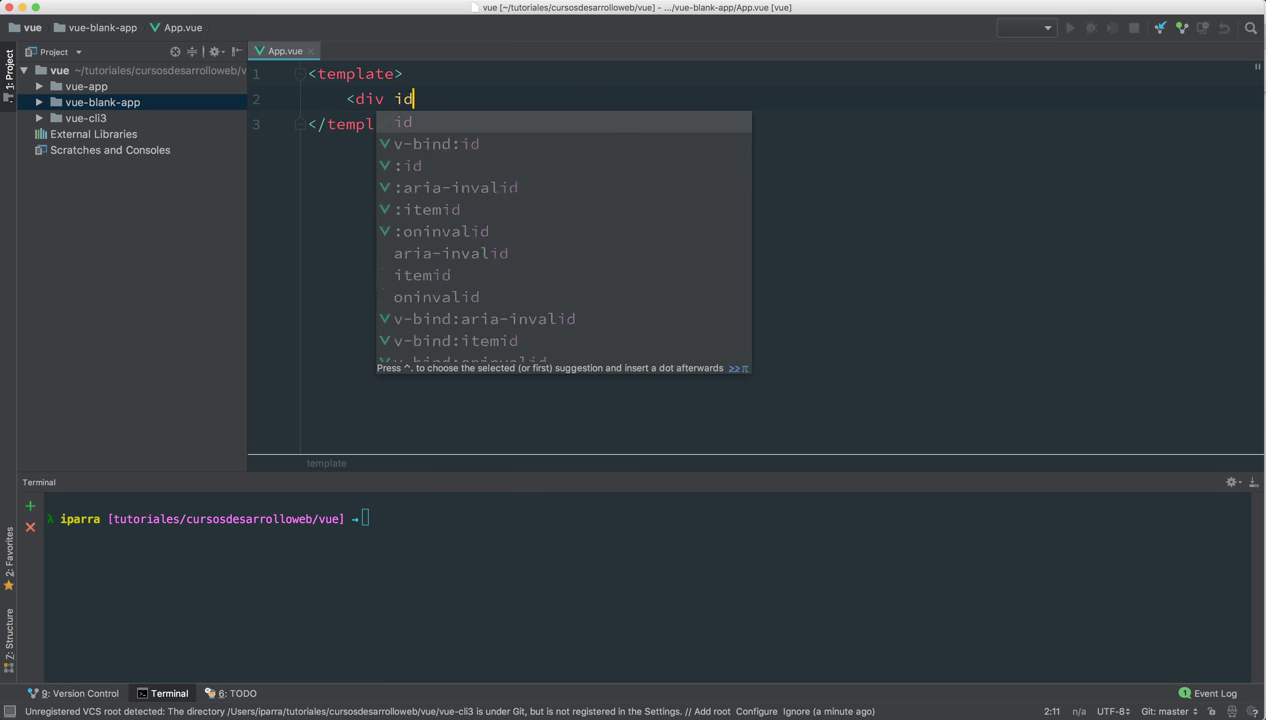
pyautogui.press('Return')
pyautogui.write('app">')
pyautogui.press('Return')
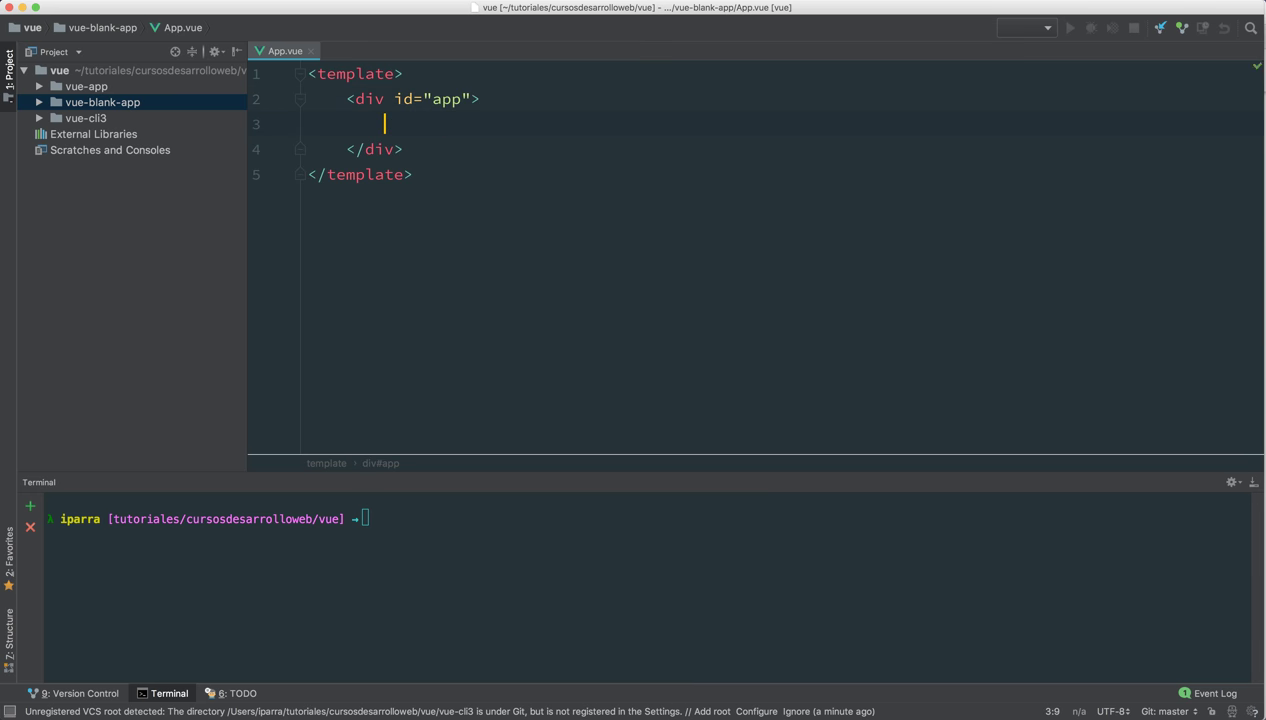